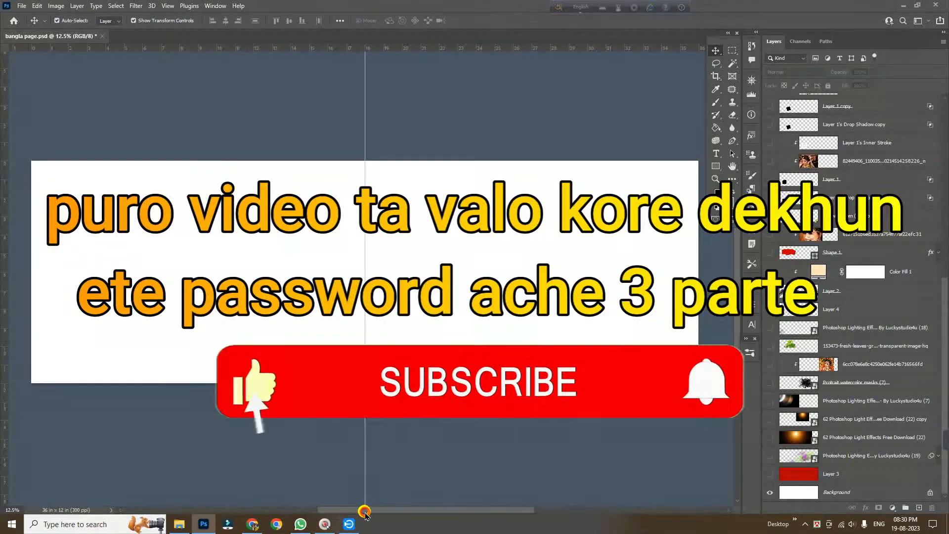
pyautogui.moveTo(372, 512); pyautogui.dragTo(369, 514)
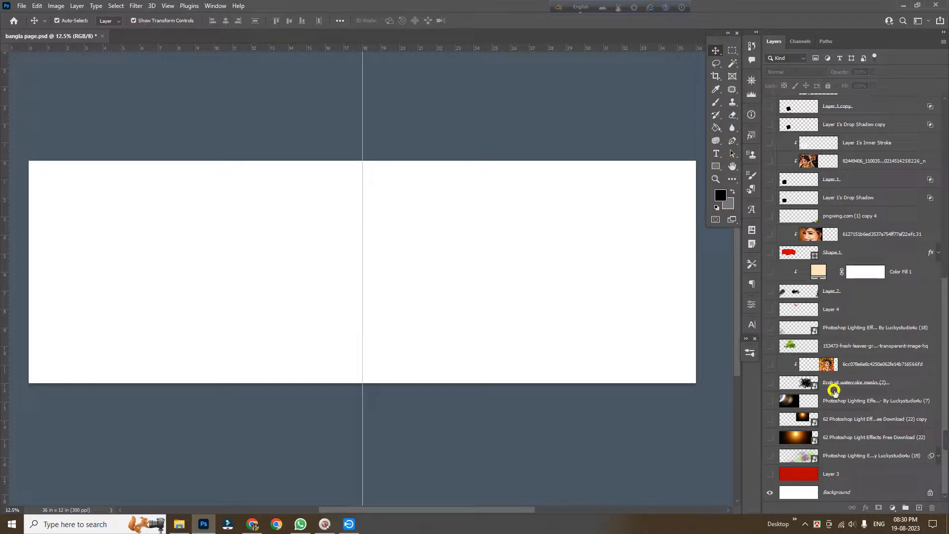
pyautogui.scroll(3, 837, 398)
pyautogui.scroll(-6, 837, 399)
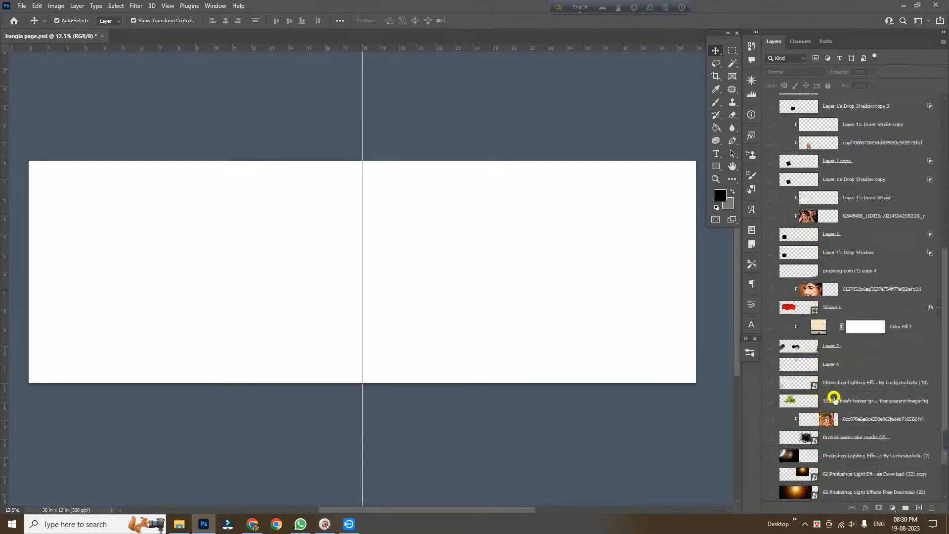
pyautogui.scroll(-2, 499, 377)
pyautogui.scroll(-6, 670, 403)
pyautogui.scroll(12, 670, 404)
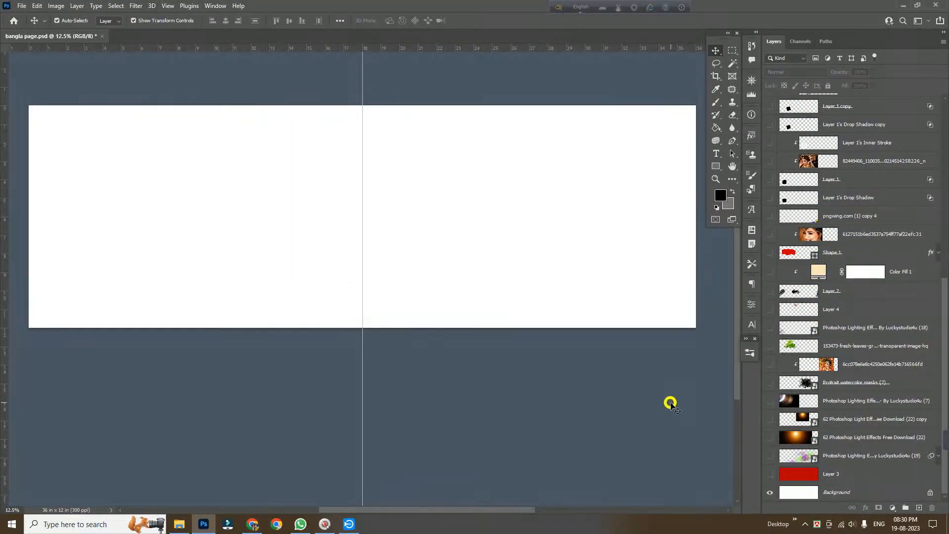
pyautogui.scroll(-2, 667, 410)
pyautogui.scroll(1, 668, 409)
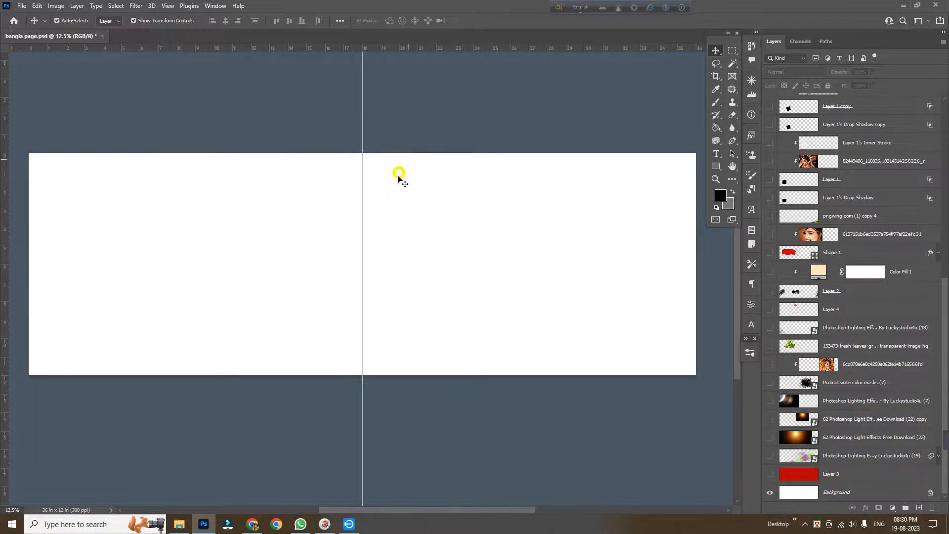
# Show the red Layer 3 and the 62 Photoshop Light Effects Free Download (22) glow, leaving the colourful Luckystudio4u (19) layer hidden
pyautogui.click(770, 474)
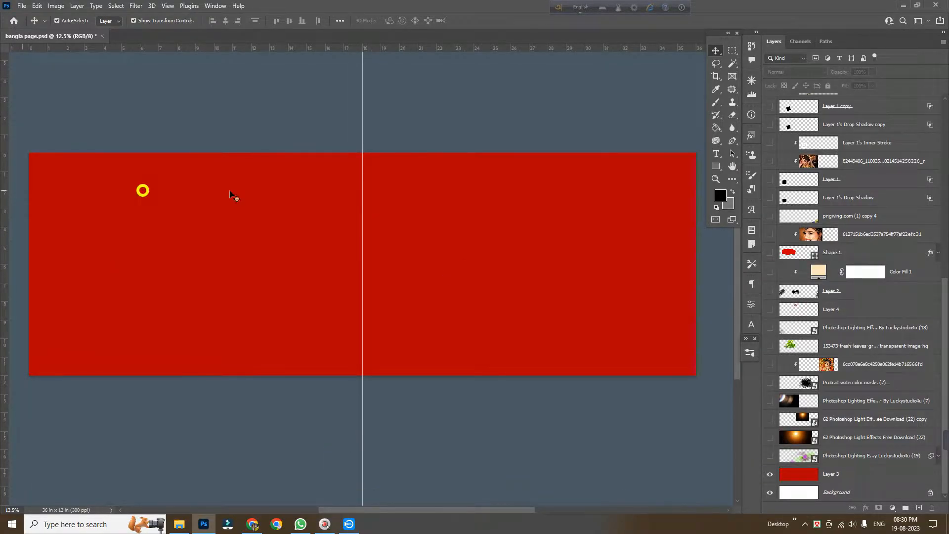
pyautogui.click(770, 456)
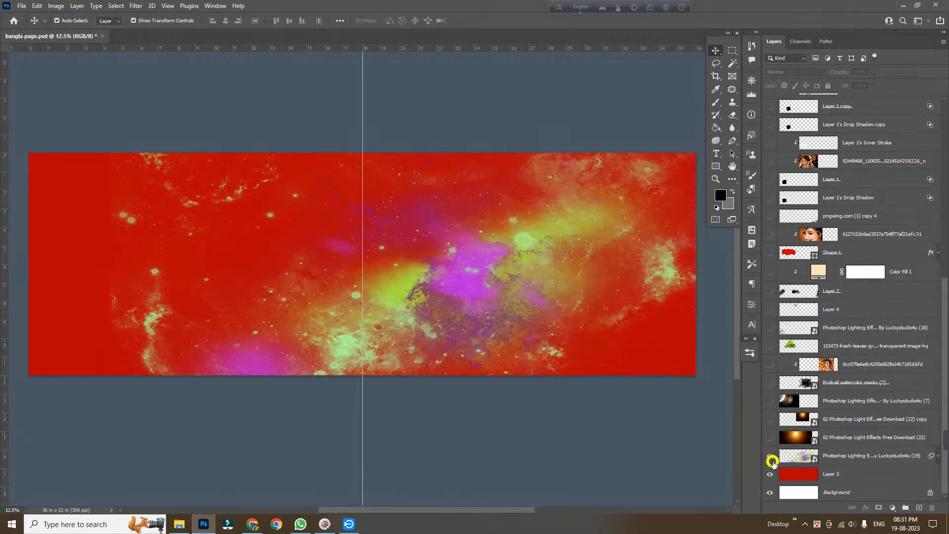
pyautogui.click(769, 437)
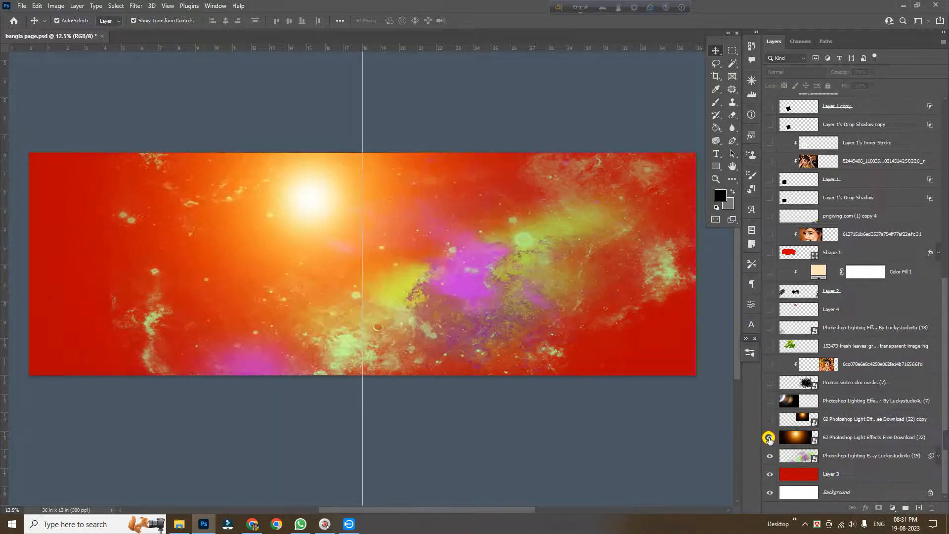
pyautogui.click(769, 438)
pyautogui.click(770, 437)
pyautogui.click(771, 448)
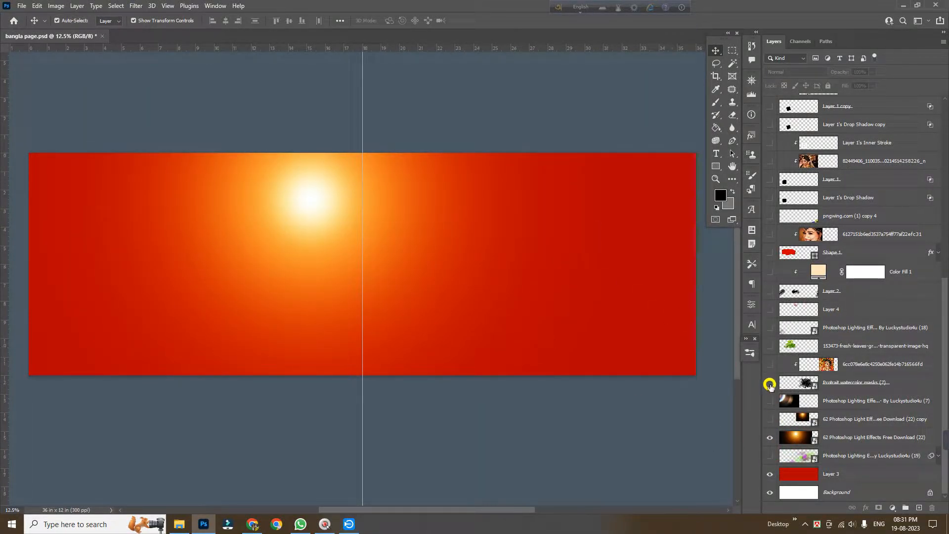
# Show the black watercolor mask, the fresh leaves, the Luckystudio4u (18) lighting effect and the Layer 4 lettering
pyautogui.click(770, 382)
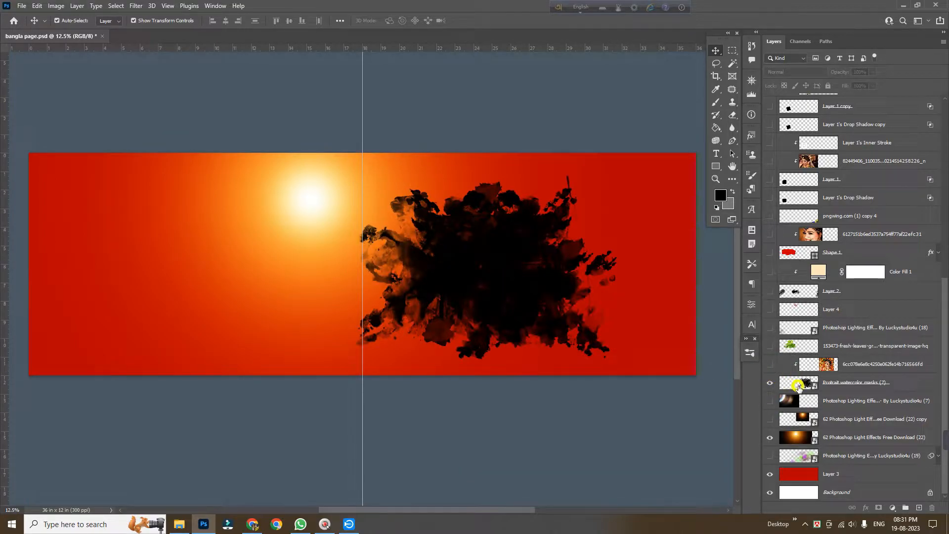
pyautogui.click(770, 349)
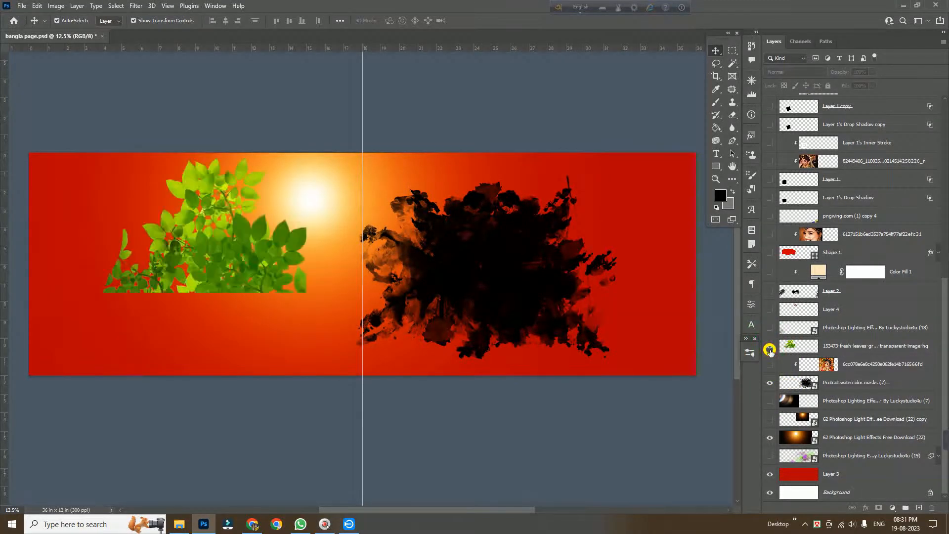
pyautogui.click(770, 346)
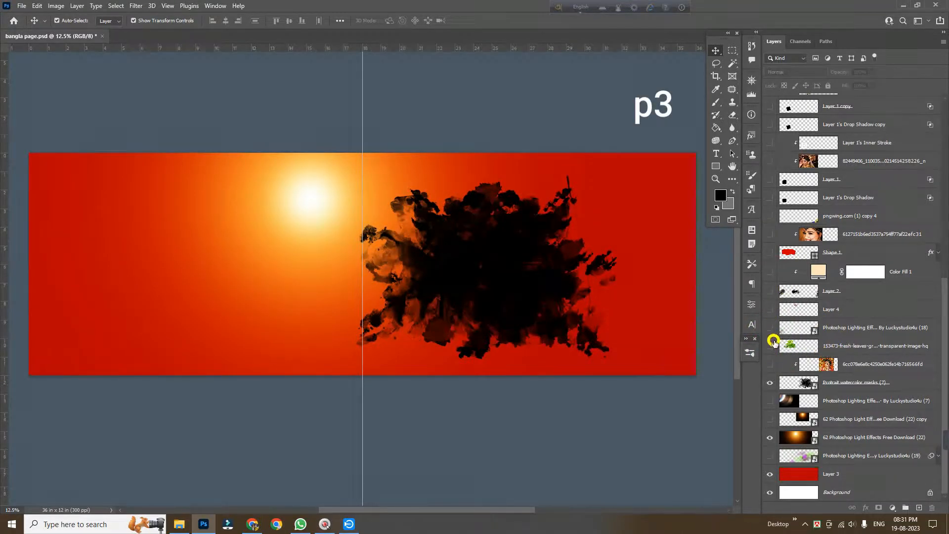
pyautogui.click(770, 347)
pyautogui.click(770, 328)
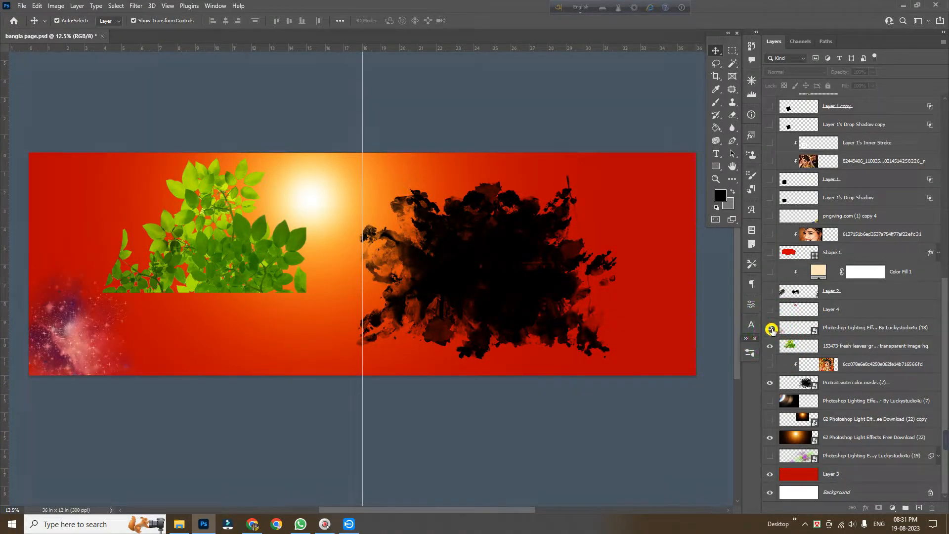
pyautogui.click(770, 310)
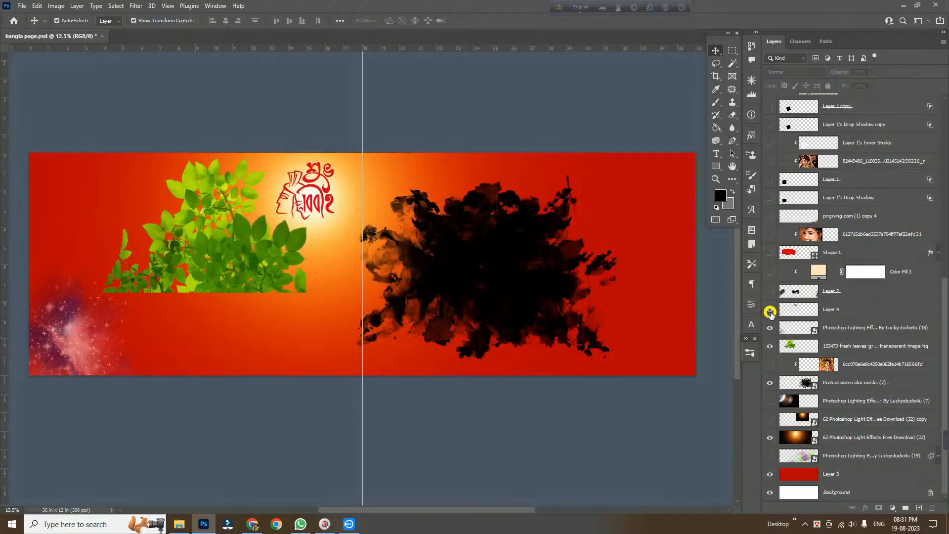
# Show the Layer 2 brush strokes, nudge them slightly downward, and show the white-outlined red Shape 1
pyautogui.click(770, 291)
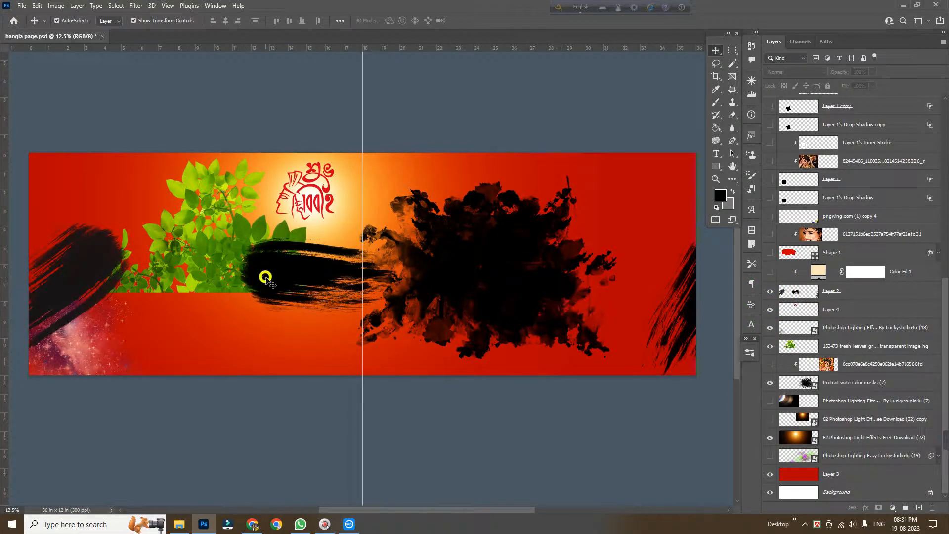
pyautogui.moveTo(274, 265); pyautogui.dragTo(279, 274)
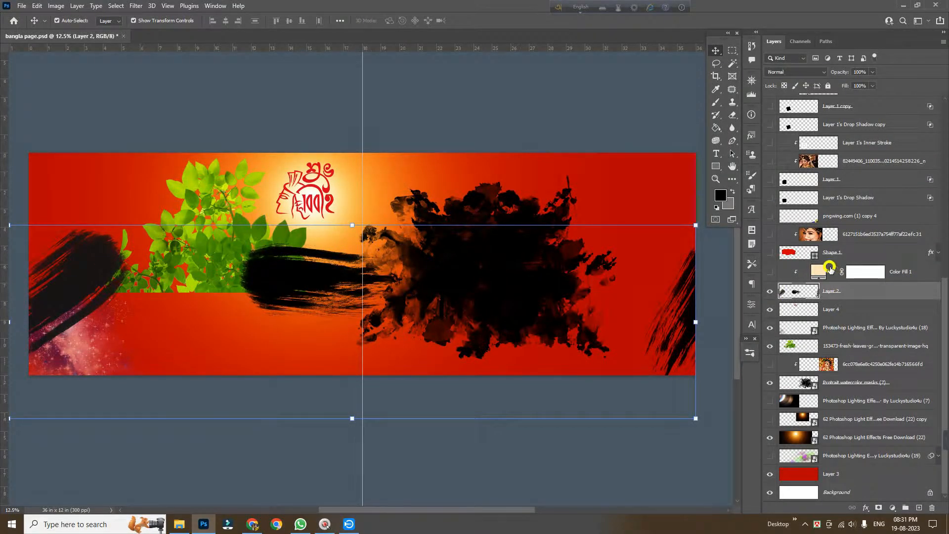
pyautogui.click(770, 254)
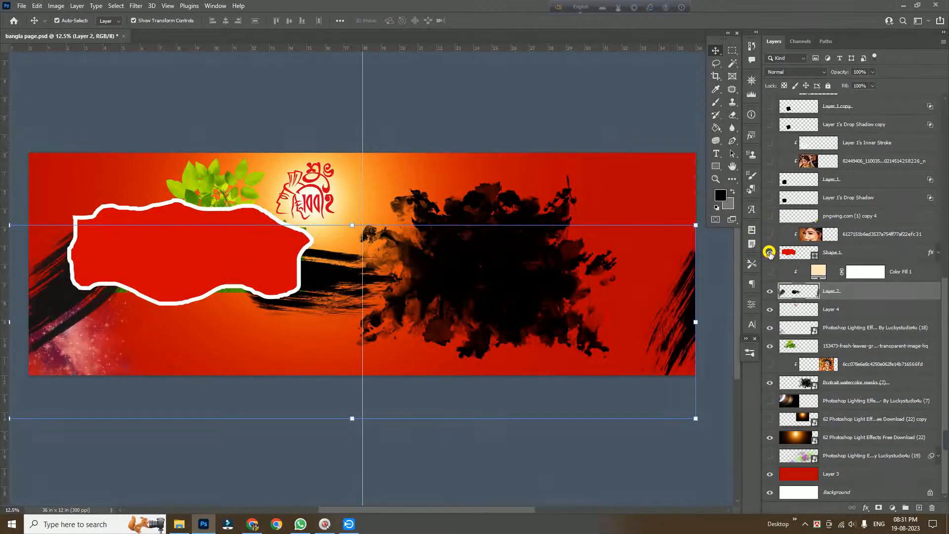
# Show the first photo frame by making Layer 1's Drop Shadow, Layer 1 and Layer 1's Inner Stroke visible
pyautogui.click(770, 197)
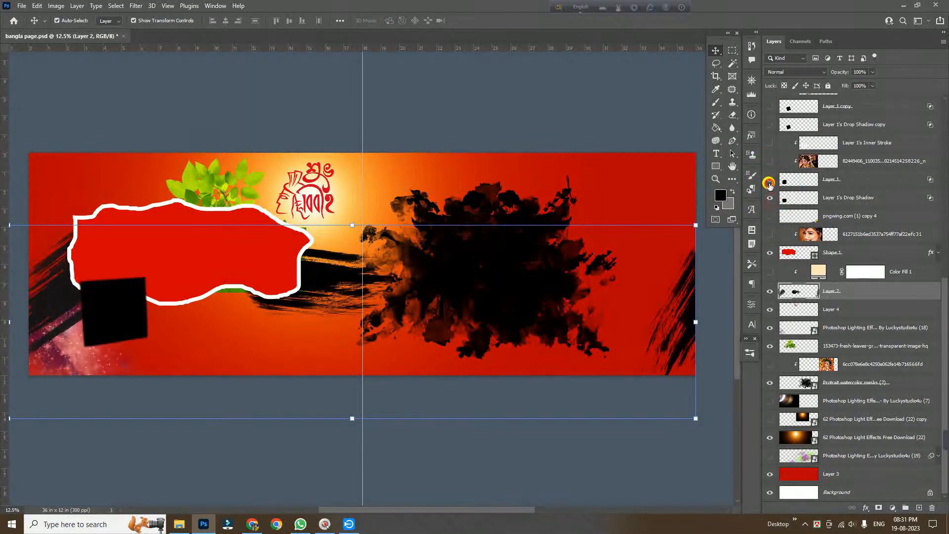
pyautogui.scroll(2, 816, 198)
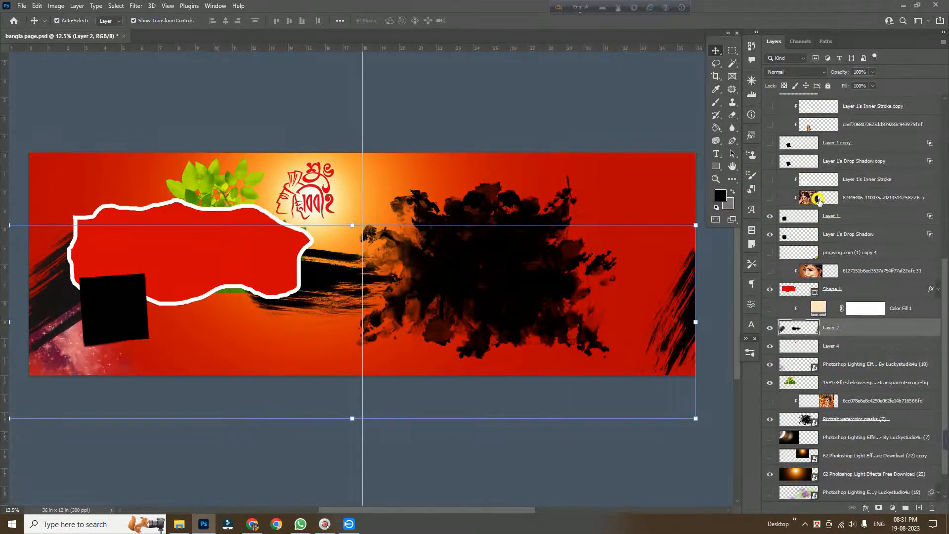
pyautogui.click(770, 179)
# Show the second photo frame's shadow, fill and inner stroke layers together with the third frame's Drop Shadow copy 2 and Layer 1 copy 2
pyautogui.scroll(2, 808, 179)
pyautogui.click(770, 197)
pyautogui.click(770, 179)
pyautogui.click(770, 124)
pyautogui.scroll(1, 823, 148)
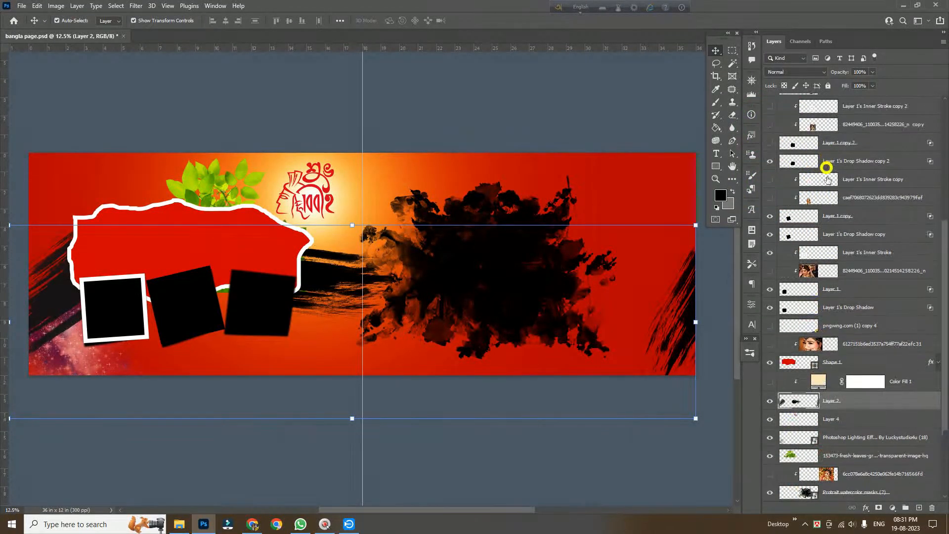
pyautogui.click(770, 142)
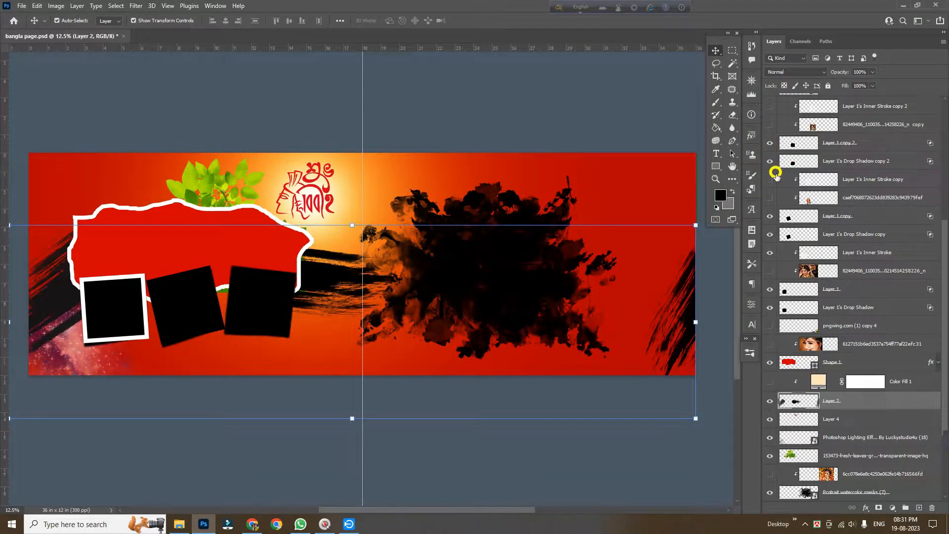
pyautogui.click(774, 181)
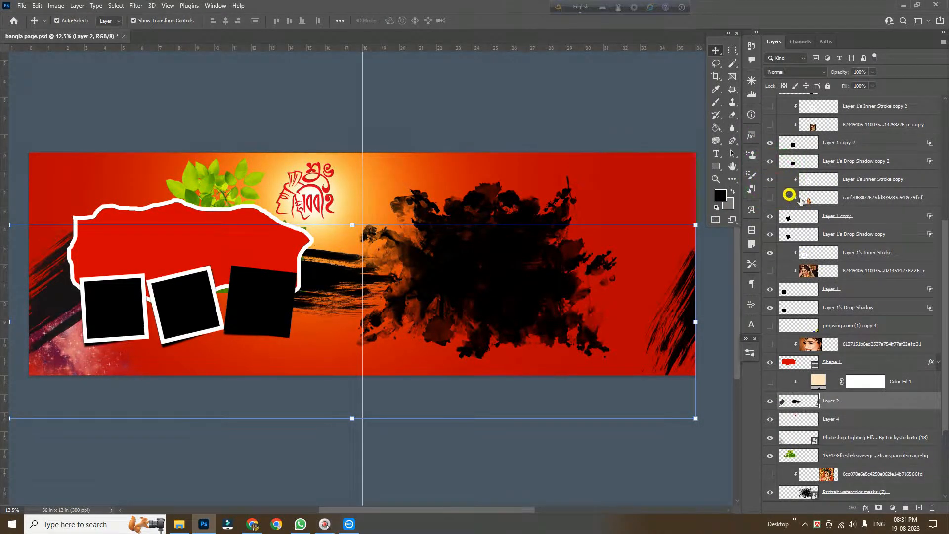
# Show the third frame's Inner Stroke copy 2 and the fourth frame's Drop Shadow copy 3 and Layer 1 copy 3
pyautogui.scroll(4, 804, 215)
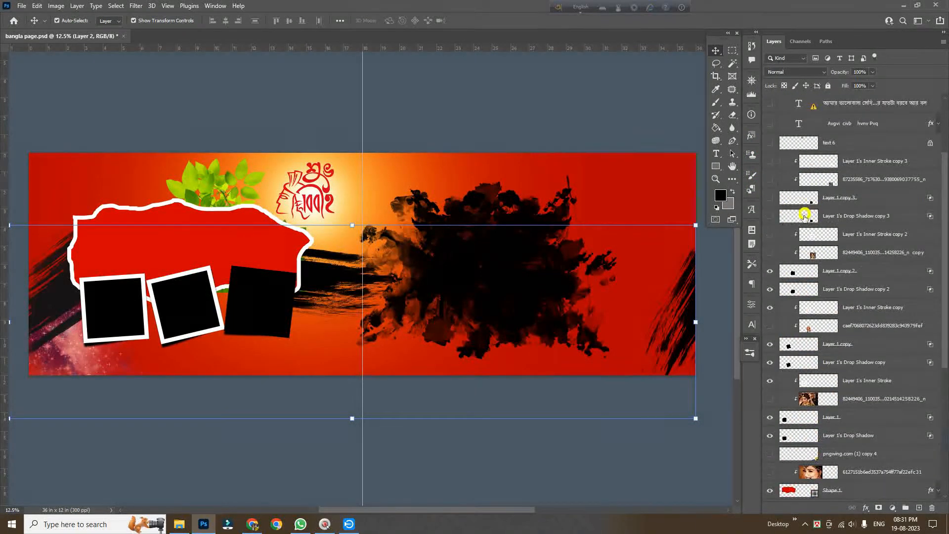
pyautogui.click(770, 234)
pyautogui.click(770, 215)
pyautogui.click(770, 197)
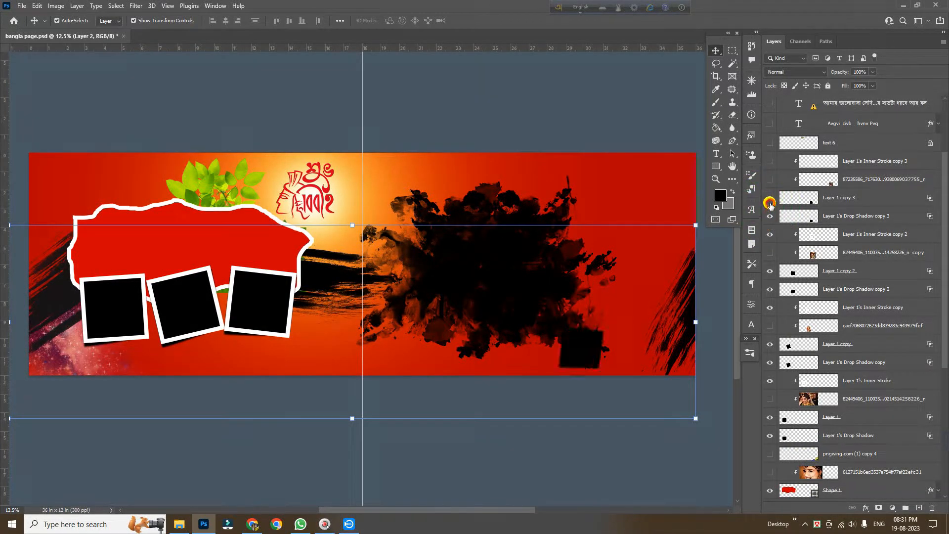
pyautogui.scroll(3, 791, 213)
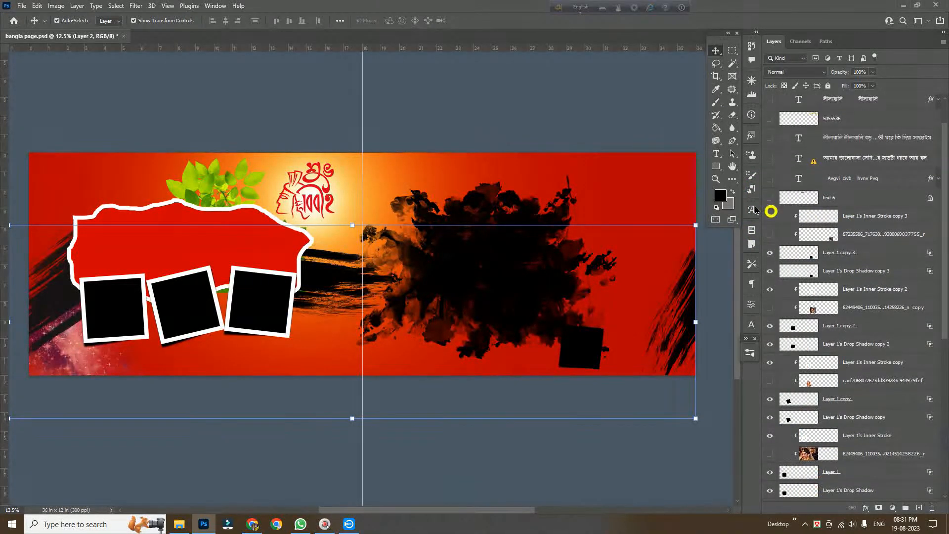
pyautogui.click(771, 197)
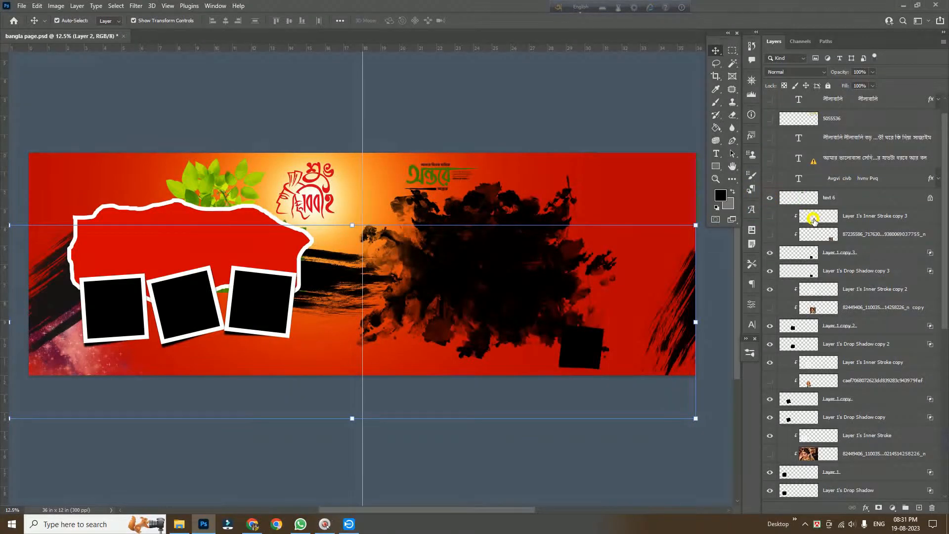
pyautogui.scroll(2, 814, 219)
pyautogui.click(773, 236)
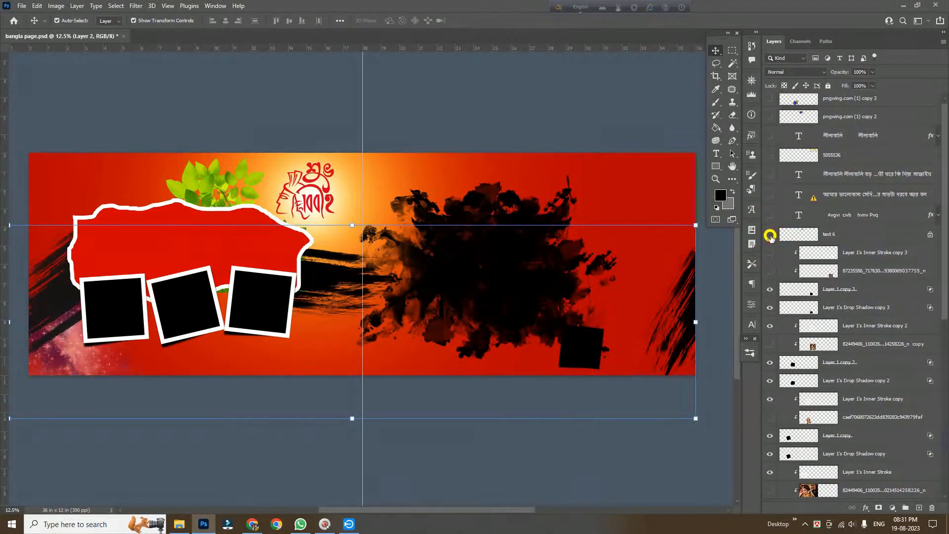
# Show the 5055536 marigold garland and the two flower clusters, pngwing.com (1) copy 3 and copy 2
pyautogui.click(770, 155)
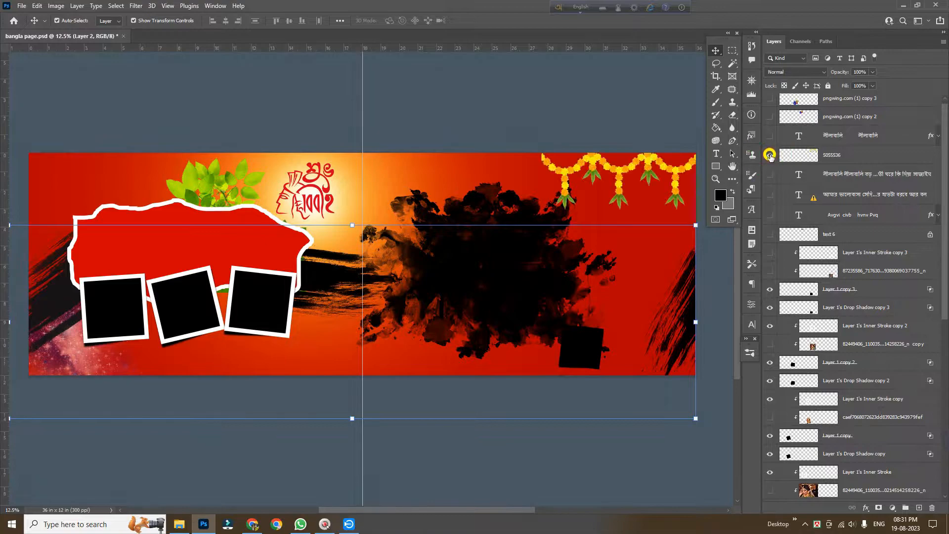
pyautogui.scroll(1, 774, 160)
pyautogui.click(770, 104)
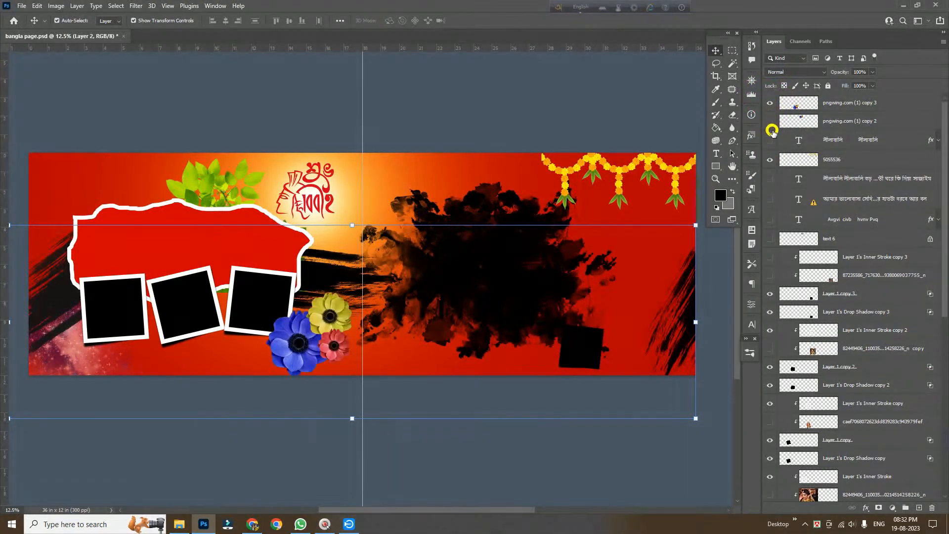
pyautogui.click(770, 121)
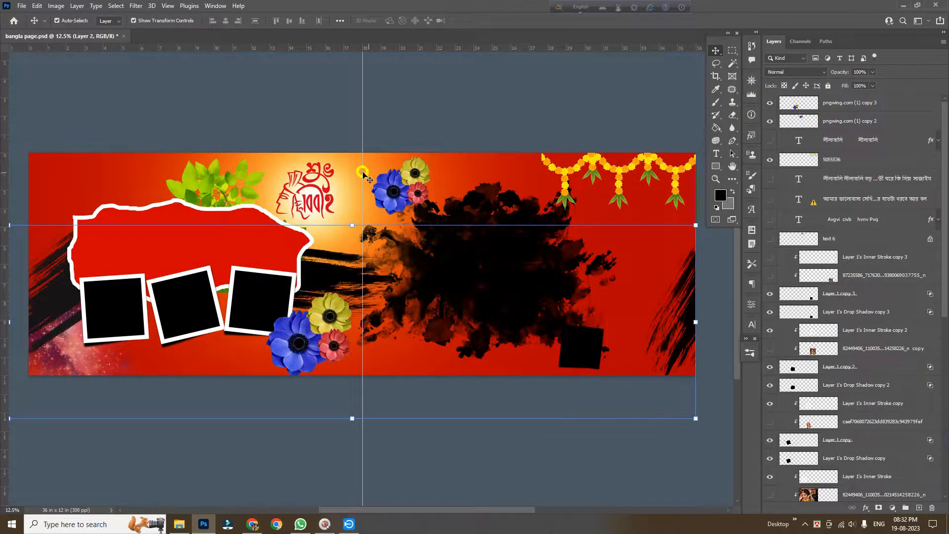
# Nudge the small flower cluster slightly down, the large cluster slightly up, and the green leaves slightly to the right
pyautogui.moveTo(395, 188); pyautogui.dragTo(398, 196)
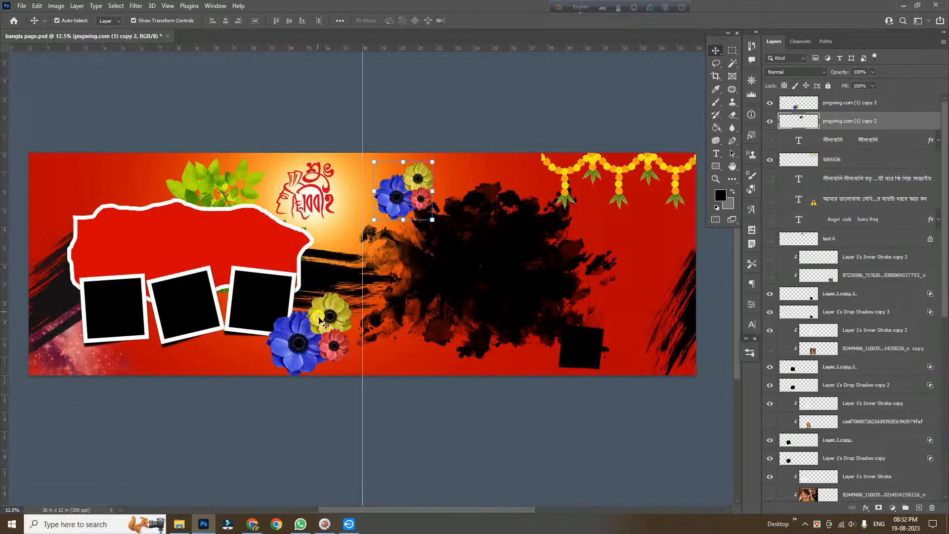
pyautogui.moveTo(320, 337); pyautogui.dragTo(320, 329)
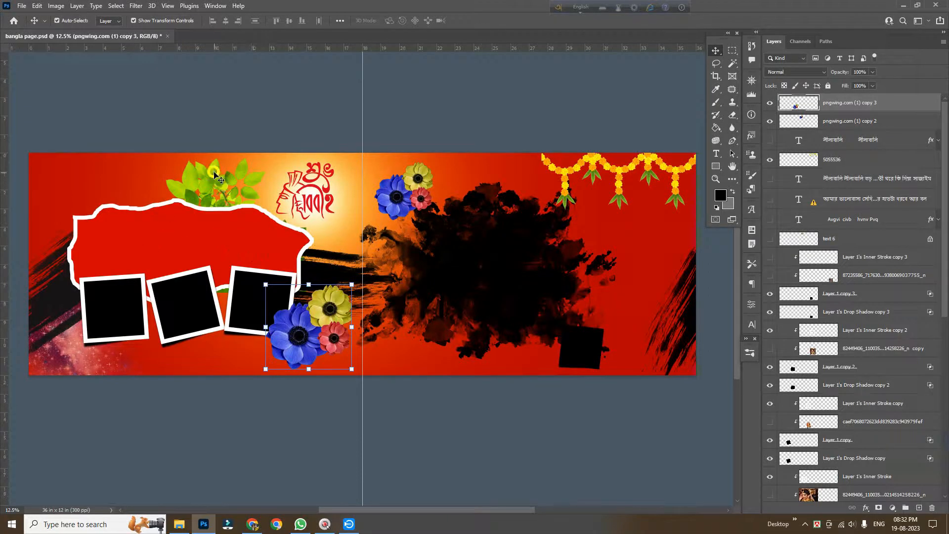
pyautogui.moveTo(192, 190)
pyautogui.mouseDown()
pyautogui.moveTo(183, 190)
pyautogui.moveTo(195, 187)
pyautogui.mouseUp()
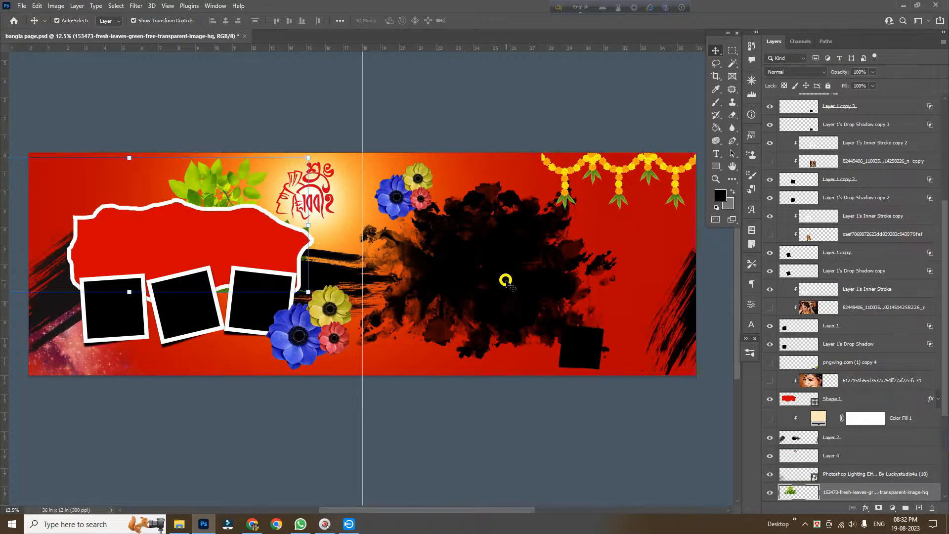
# Select the fourth photo frame near the page's lower right and show its Layer 1's Inner Stroke copy 3
pyautogui.click(593, 341)
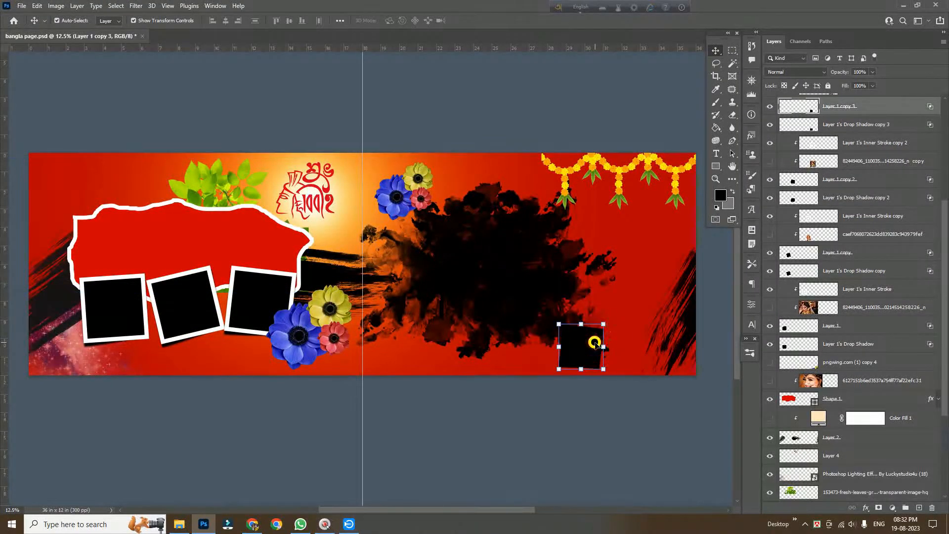
pyautogui.scroll(2, 802, 127)
pyautogui.click(770, 107)
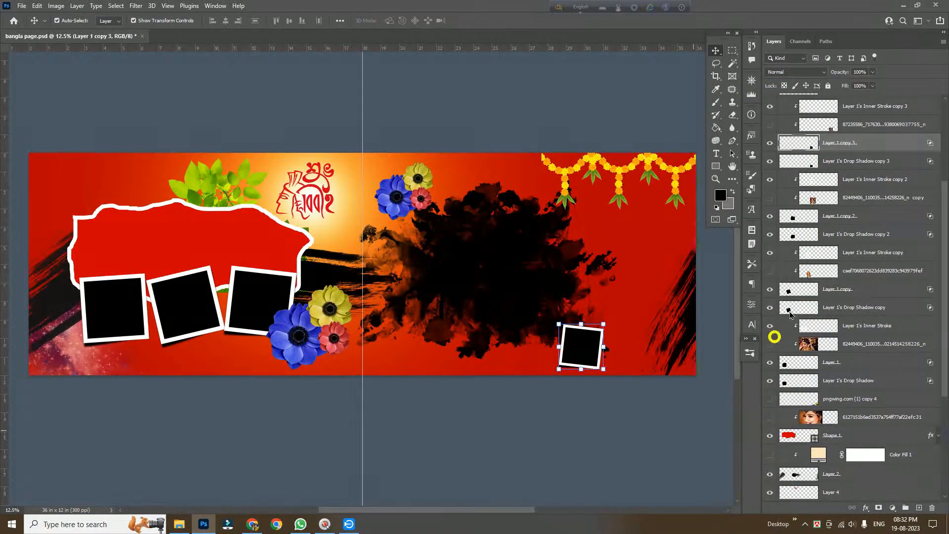
pyautogui.scroll(5, 815, 258)
pyautogui.scroll(-10, 815, 258)
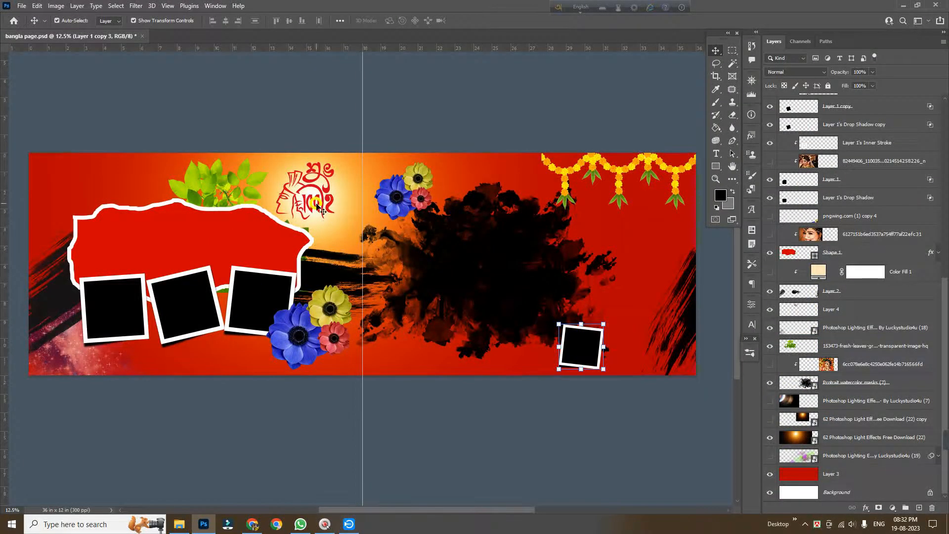
# Toggle the 62 Photoshop Light Effects Free Download (22) glow layer off and on to check its effect on the background
pyautogui.click(324, 236)
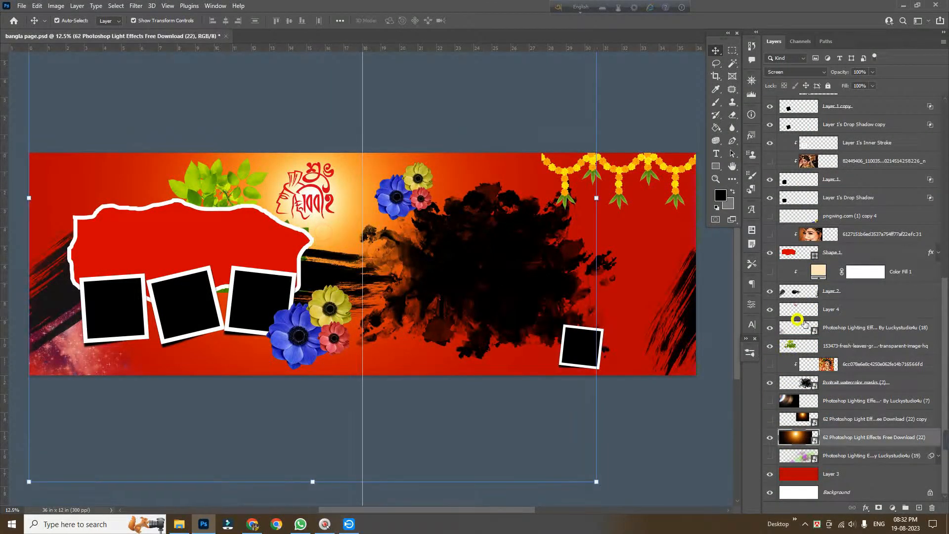
pyautogui.click(770, 437)
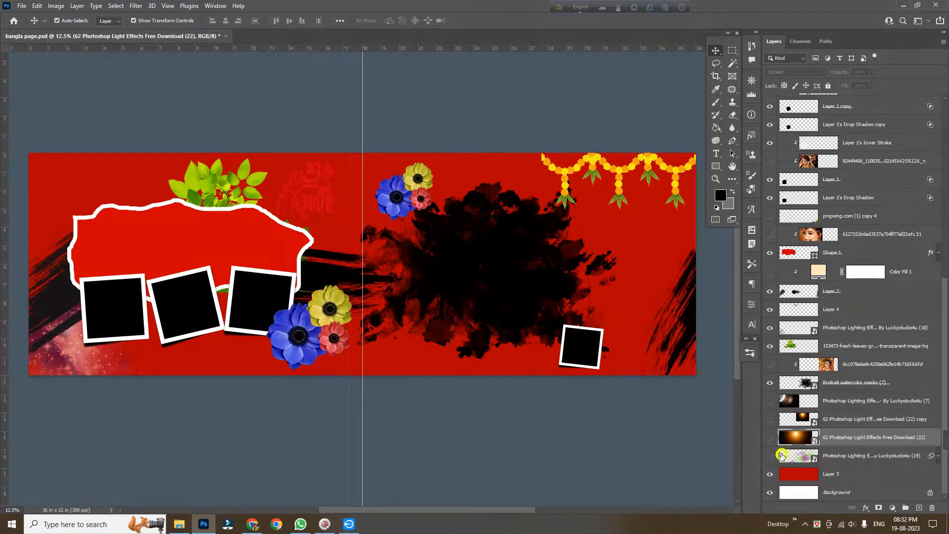
pyautogui.click(769, 440)
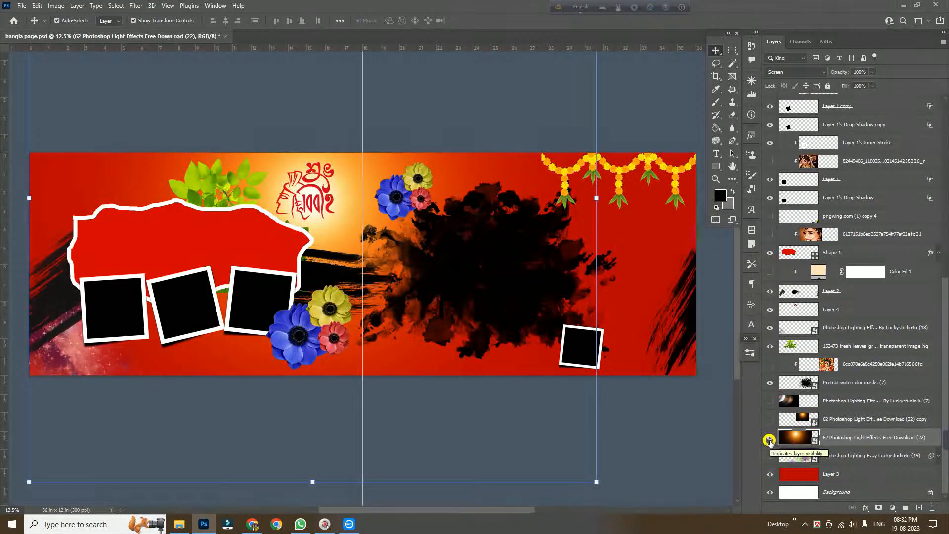
# Show the orange glow's copy, the Luckystudio4u (7) lighting effect and the Color Fill 1 layer over the brush strokes
pyautogui.click(771, 419)
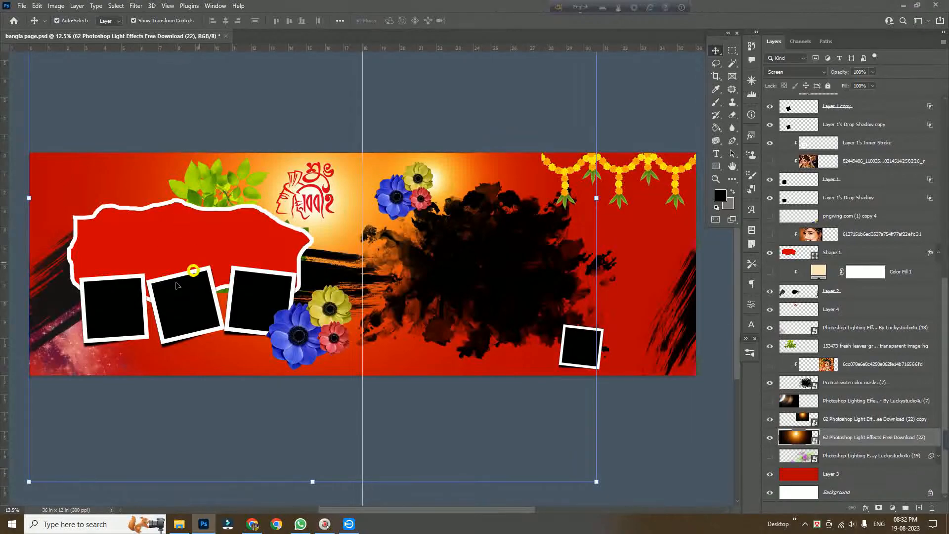
pyautogui.click(770, 401)
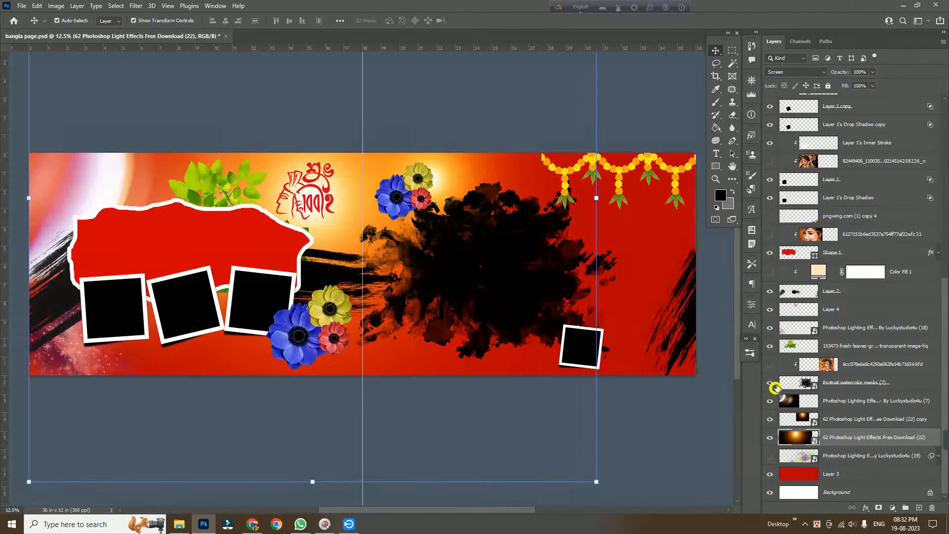
pyautogui.click(773, 272)
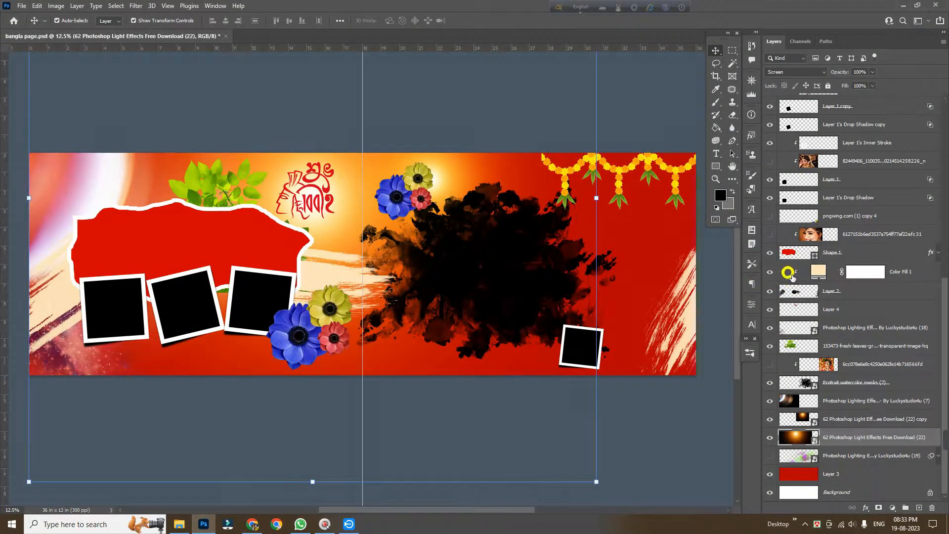
# Toggle Layer 2 off and on several times to compare the page with and without its brush strokes
pyautogui.click(772, 292)
pyautogui.click(772, 292)
pyautogui.click(772, 293)
pyautogui.click(772, 293)
pyautogui.click(772, 293)
pyautogui.click(771, 293)
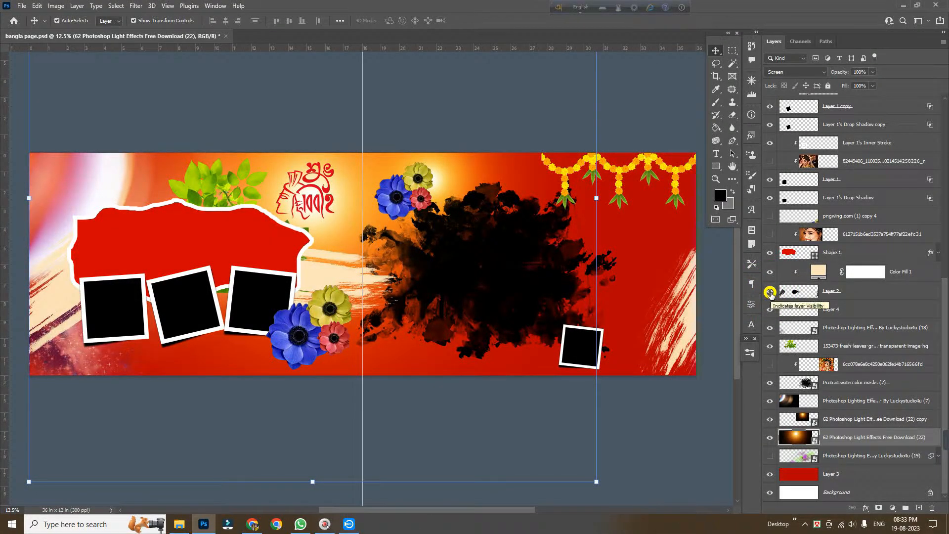
# View the fill colour of the Color Fill 1 layer and close the colour picker without changing it
pyautogui.click(818, 272)
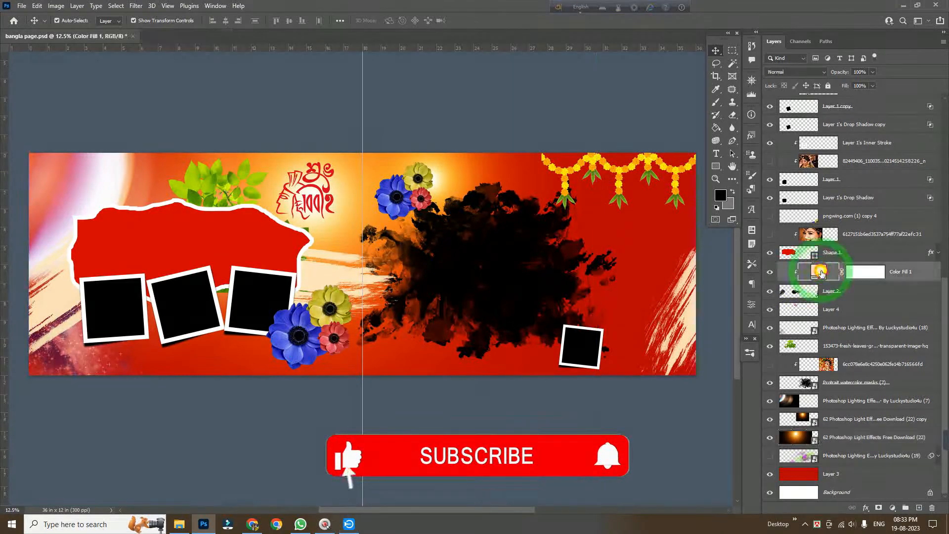
pyautogui.doubleClick(821, 272)
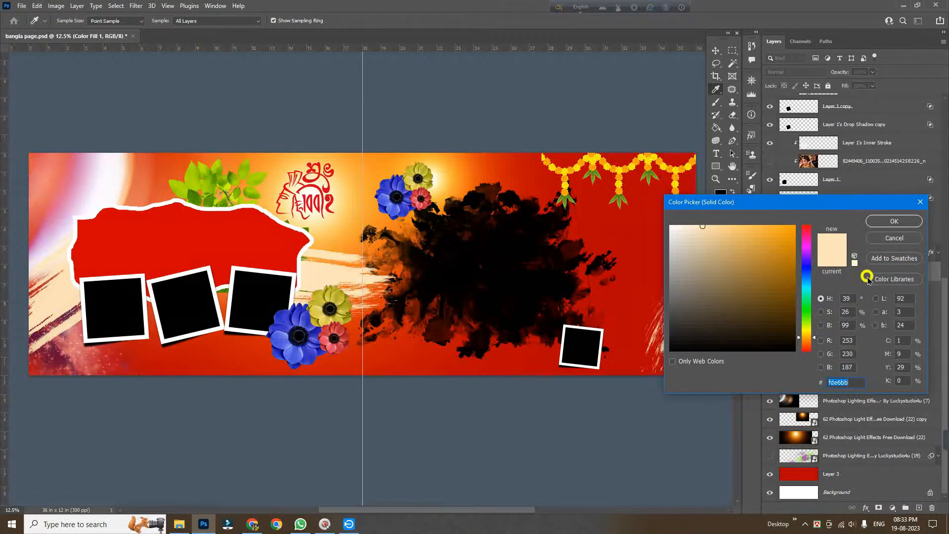
pyautogui.click(920, 201)
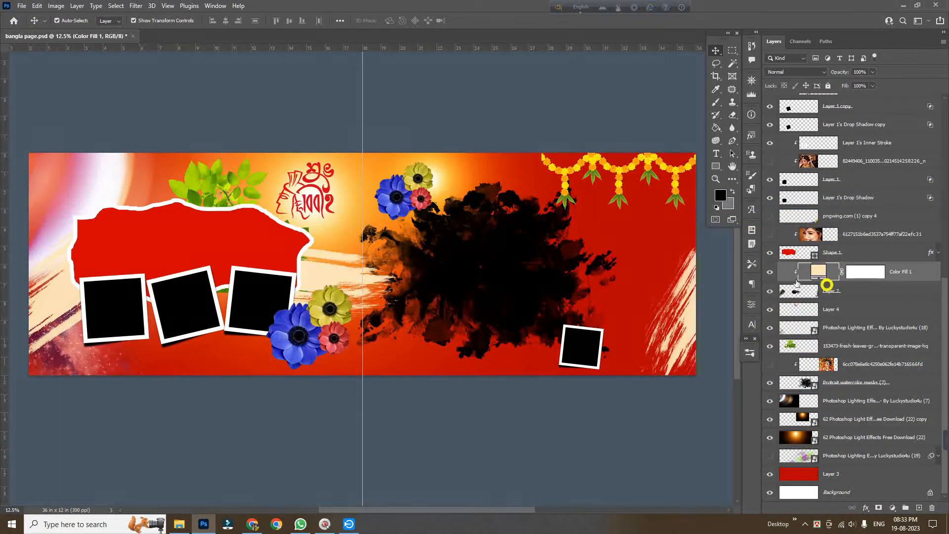
# Show the pngwing.com (1) copy 4 flower cluster in the page's lower-right corner and select it
pyautogui.scroll(2, 777, 267)
pyautogui.click(772, 254)
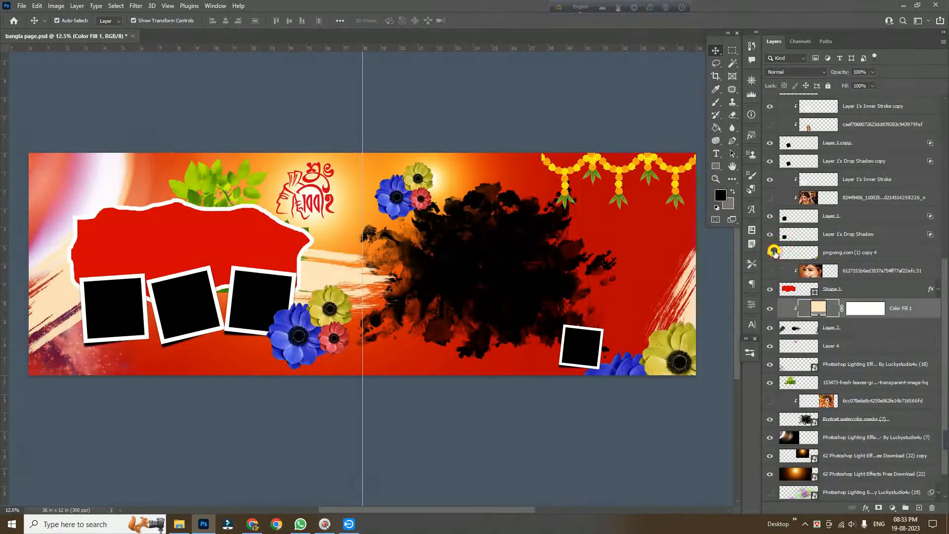
pyautogui.click(664, 369)
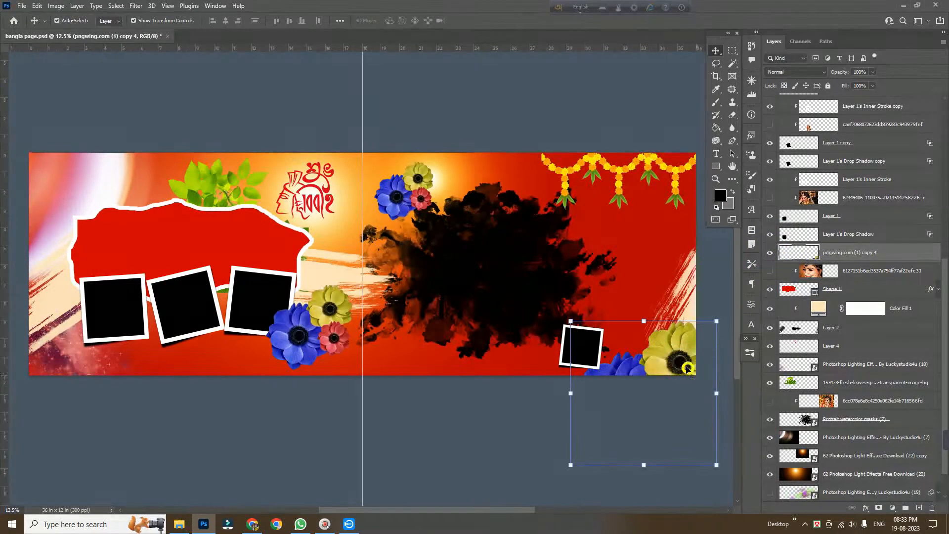
# Try moving the corner flower cluster up and to the left, undo the move and deselect the layer
pyautogui.moveTo(676, 375); pyautogui.dragTo(612, 258)
pyautogui.hotkey('ctrl', 'z')
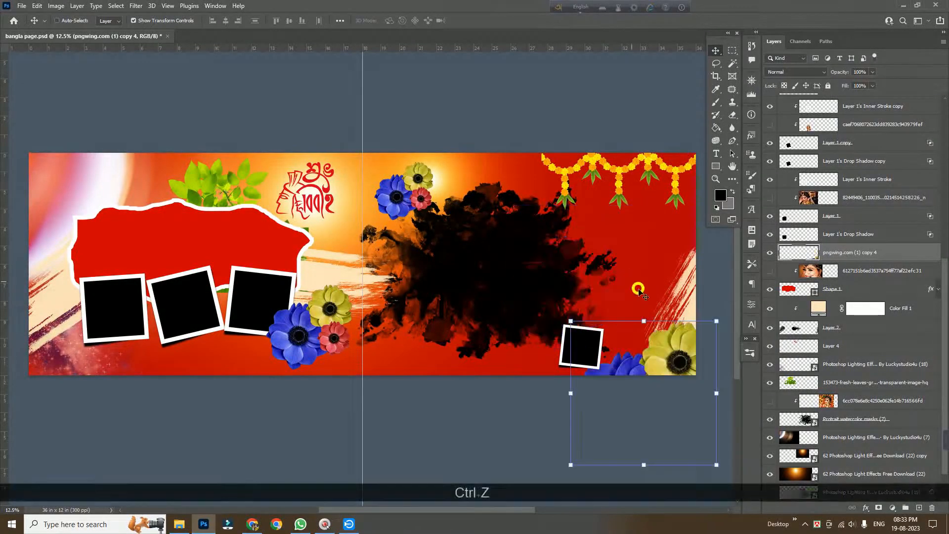
pyautogui.click(428, 435)
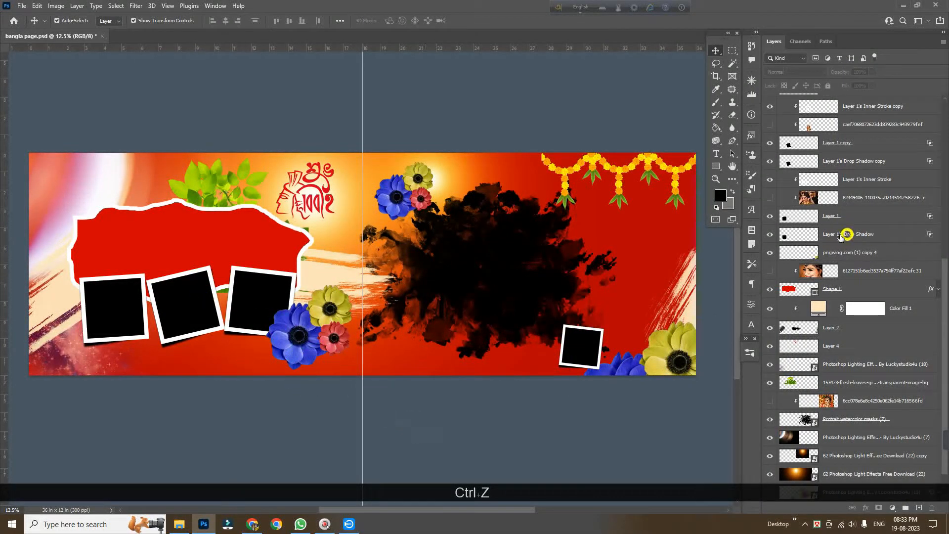
# Show the bride portrait clipped to the watercolor mask and the close-up eye photo clipped to Shape 1
pyautogui.scroll(1, 825, 247)
pyautogui.scroll(7, 806, 262)
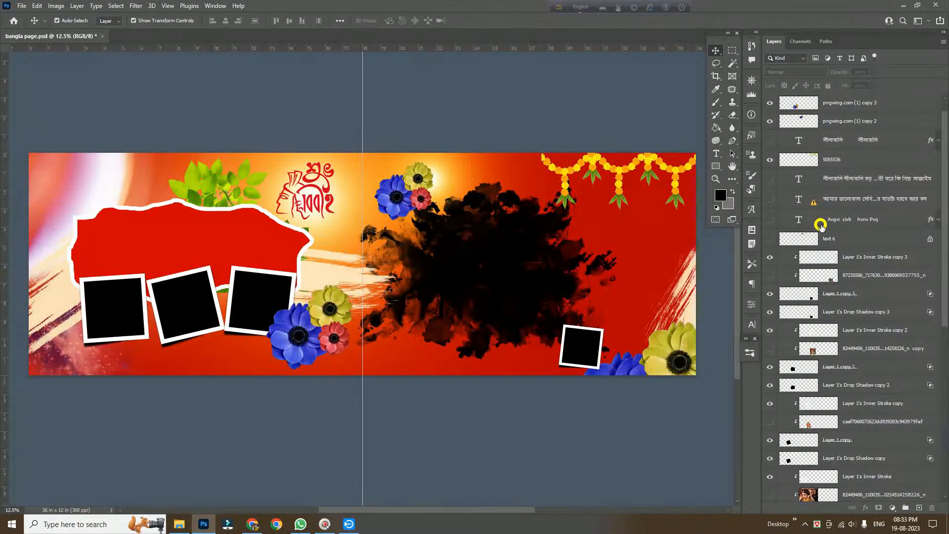
pyautogui.scroll(-3, 821, 225)
pyautogui.scroll(-5, 824, 237)
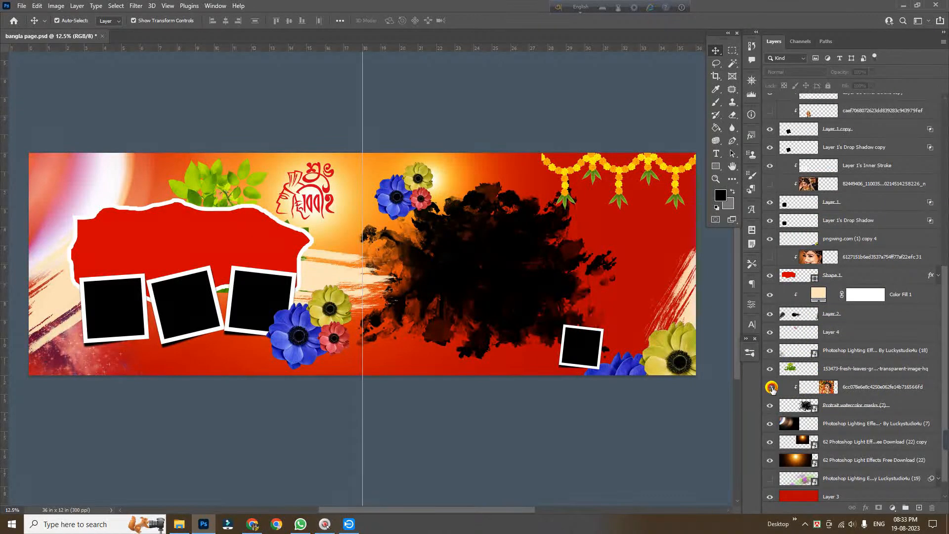
pyautogui.click(772, 387)
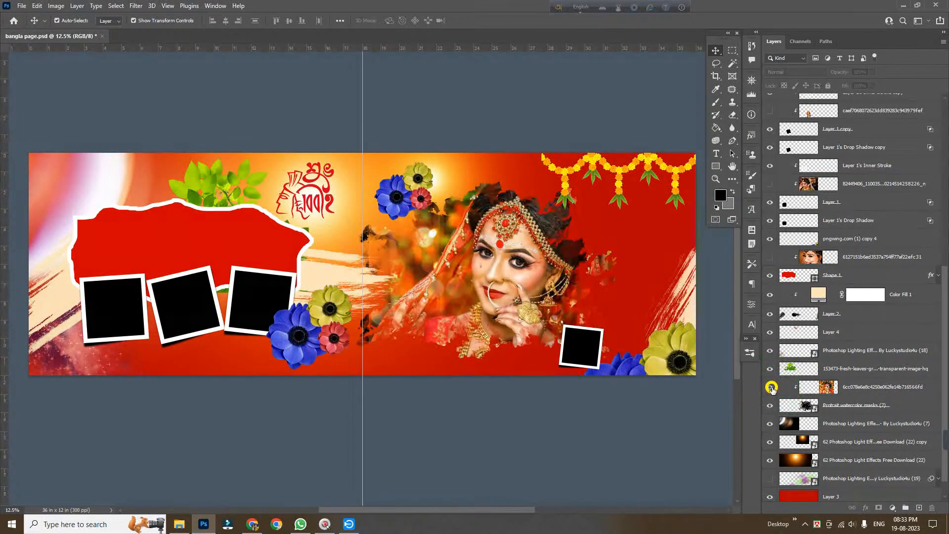
pyautogui.click(775, 256)
# Show the bride photos clipped inside the four small white photo frames
pyautogui.click(774, 184)
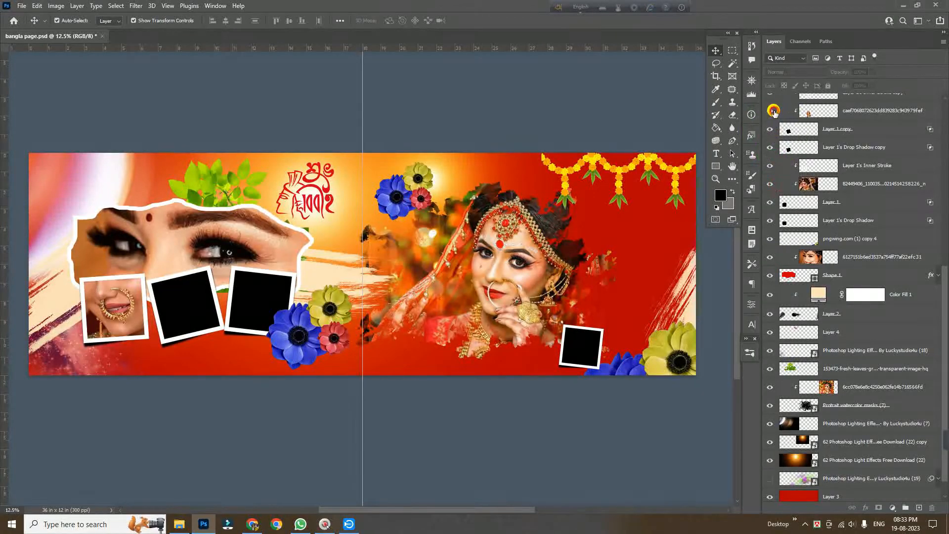
pyautogui.click(774, 110)
pyautogui.scroll(4, 769, 148)
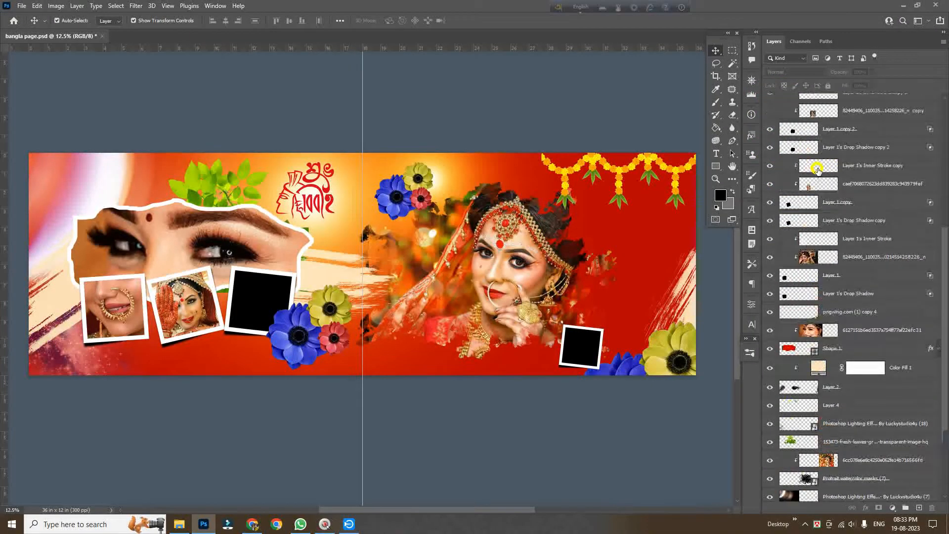
pyautogui.click(768, 184)
pyautogui.click(771, 110)
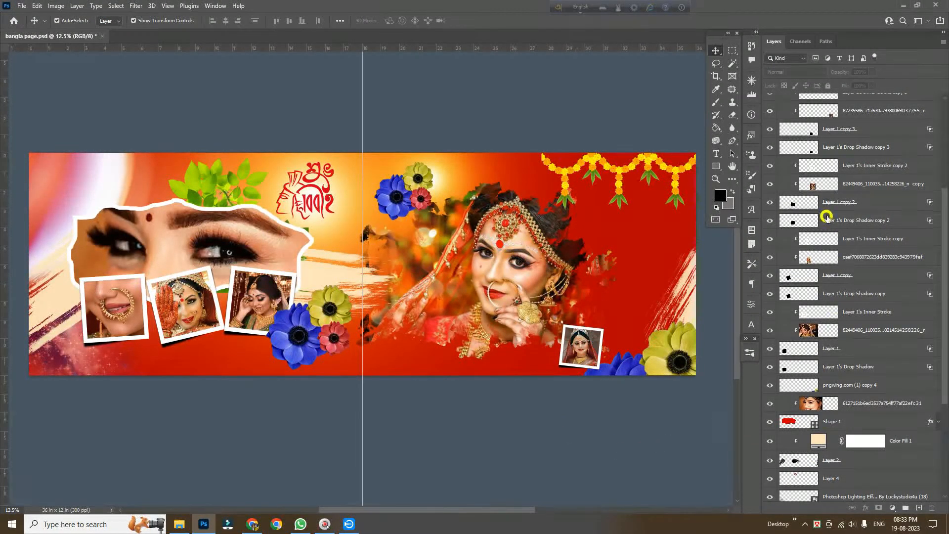
# Show the text 6 layer and the four Bangla text layers, including the yellow লীলাবালি title and the white lyrics
pyautogui.scroll(5, 843, 384)
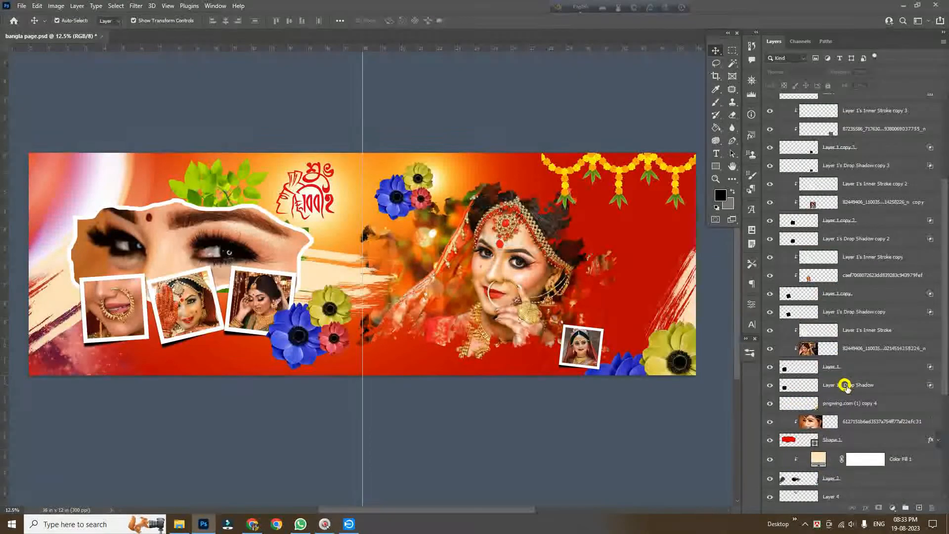
pyautogui.scroll(1, 846, 387)
pyautogui.click(770, 238)
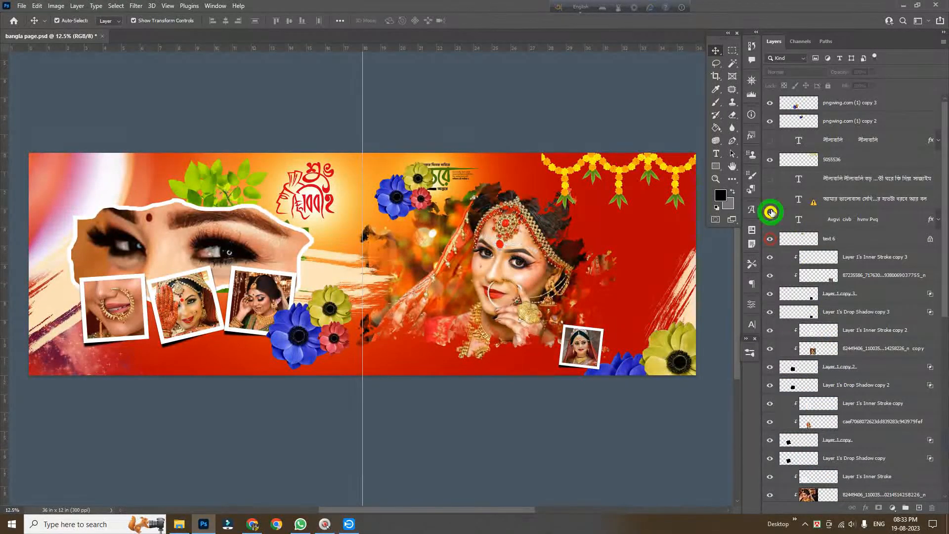
pyautogui.click(770, 199)
pyautogui.click(771, 183)
pyautogui.click(770, 219)
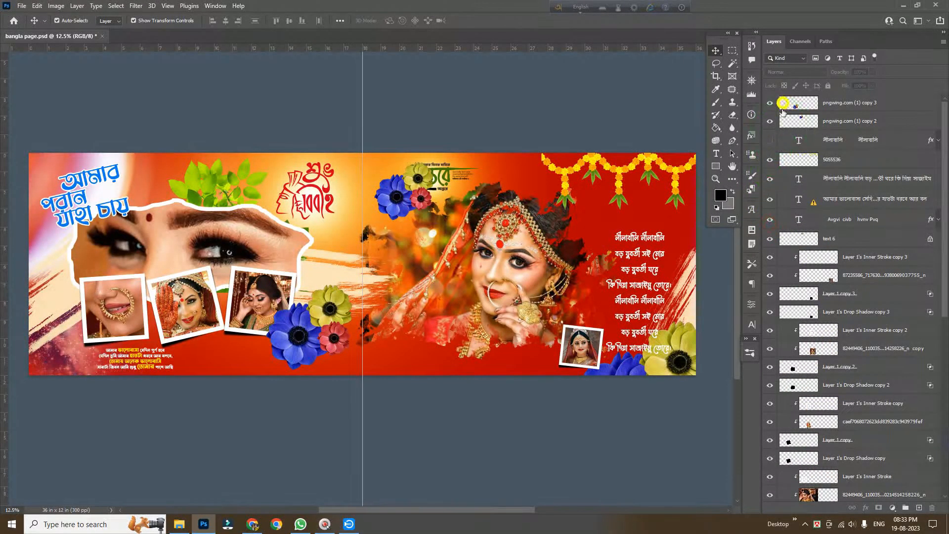
pyautogui.click(775, 139)
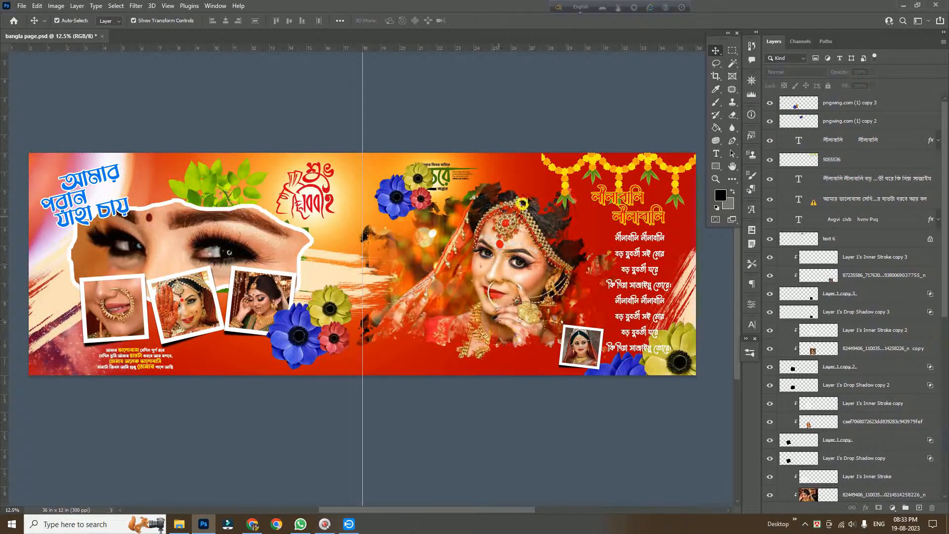
# Select the blue আমার পরান যাহা চায় text above the eye photo for a close look
pyautogui.keyDown('ctrl'); pyautogui.click(49, 207); pyautogui.keyUp('ctrl')
pyautogui.keyDown('ctrl'); pyautogui.click(49, 207); pyautogui.keyUp('ctrl')
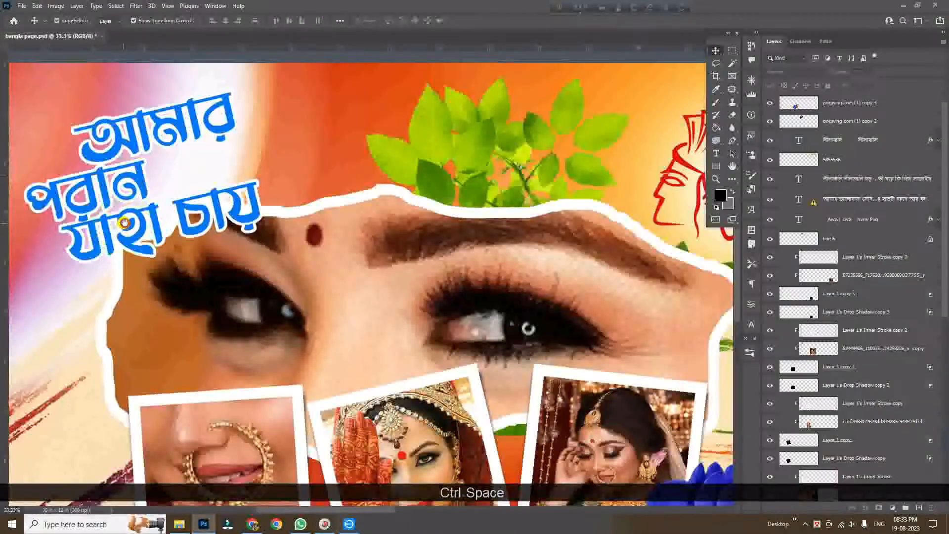
pyautogui.moveTo(208, 204); pyautogui.dragTo(226, 206)
pyautogui.click(800, 214)
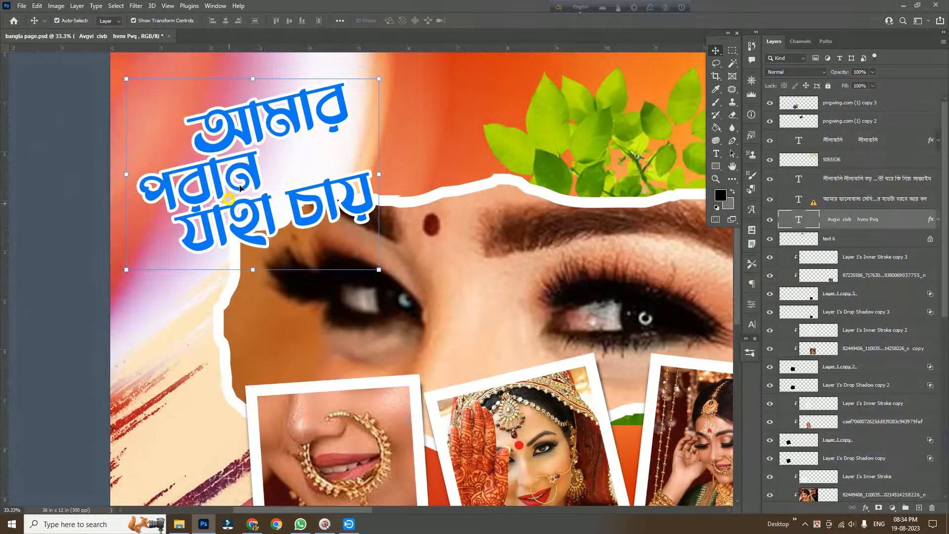
# Examine the small Bangla caption under the photo frames and the title and lyrics beside the bride portrait
pyautogui.press('space')
pyautogui.moveTo(450, 396); pyautogui.dragTo(244, 104)
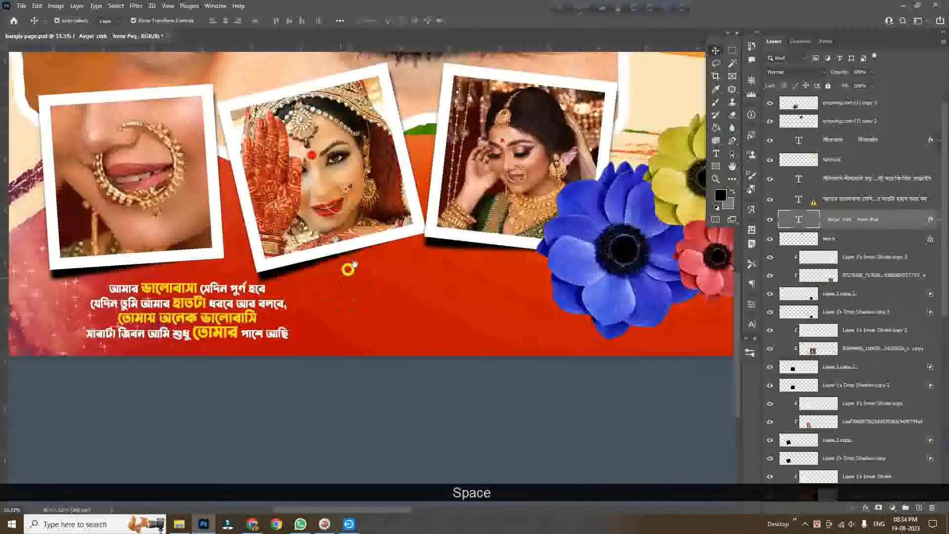
pyautogui.moveTo(341, 278); pyautogui.dragTo(350, 274)
pyautogui.press('space')
pyautogui.moveTo(660, 232); pyautogui.dragTo(231, 299)
pyautogui.moveTo(658, 168); pyautogui.dragTo(321, 308)
pyautogui.keyDown('ctrl'); pyautogui.keyDown('alt'); pyautogui.click(303, 179); pyautogui.keyUp('alt'); pyautogui.keyUp('ctrl')
pyautogui.moveTo(304, 230); pyautogui.dragTo(334, 196)
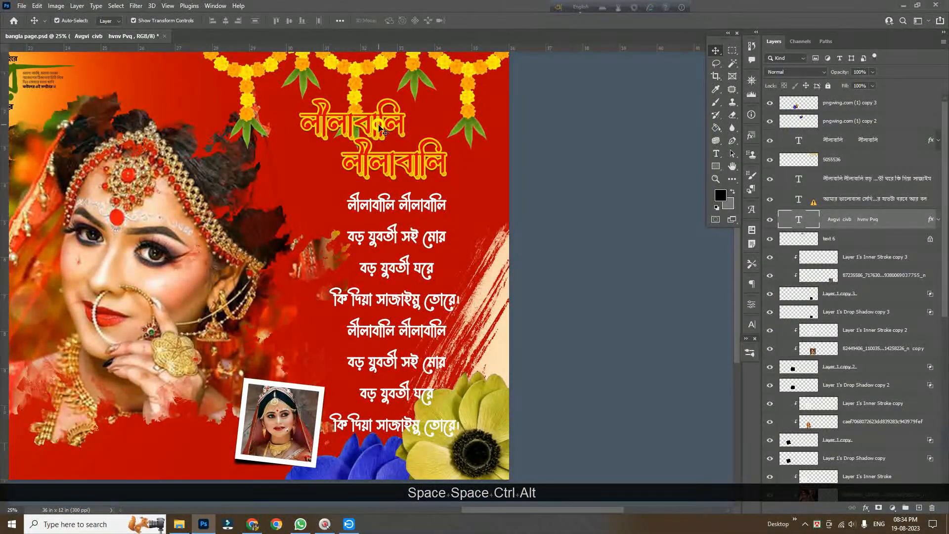
# Nudge the yellow লীলাবালি title slightly to the right, check the lyrics text block below it and deselect
pyautogui.moveTo(379, 125); pyautogui.dragTo(382, 126)
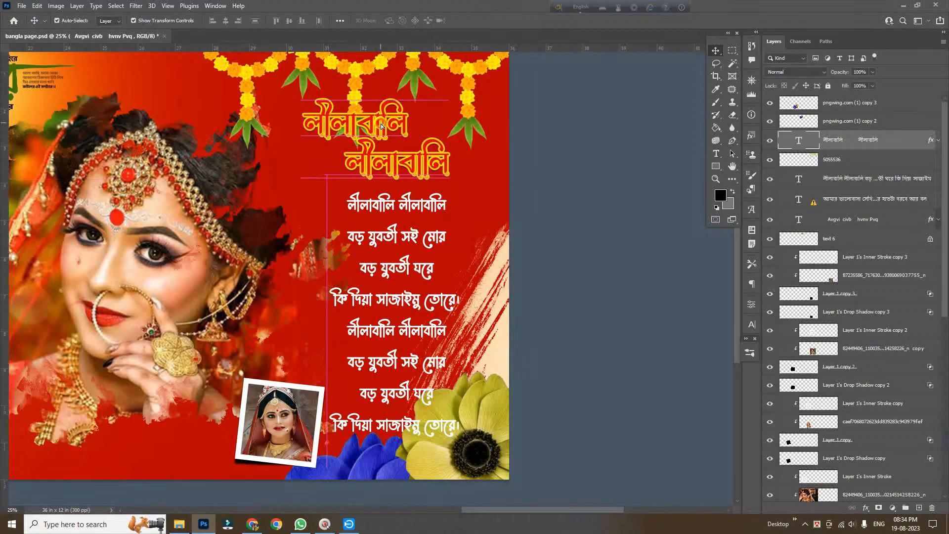
pyautogui.click(379, 210)
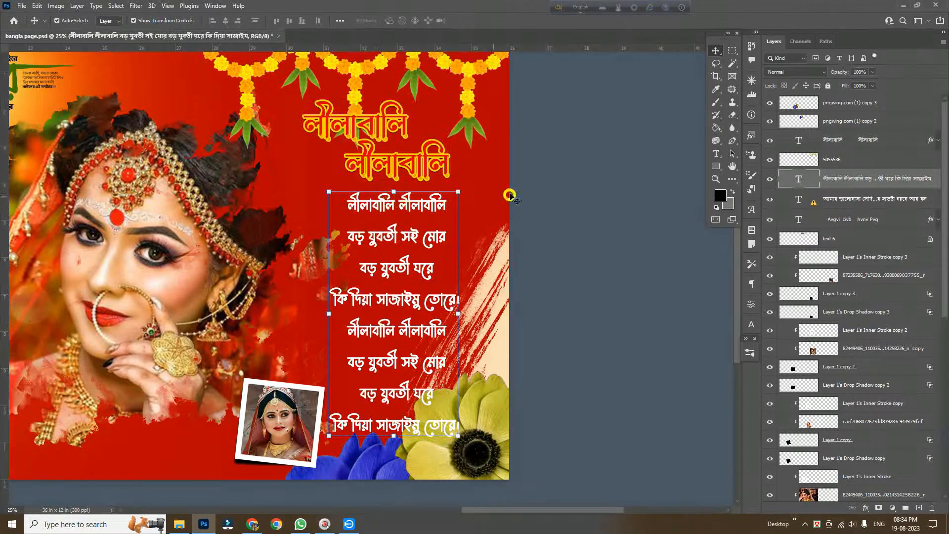
pyautogui.click(568, 174)
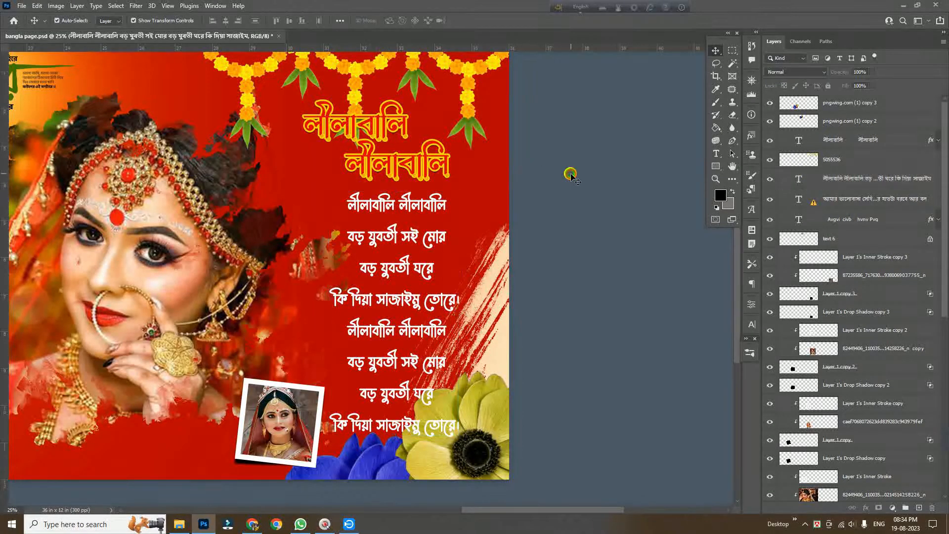
# Open the white lyrics text for editing to inspect its type settings, and leave it unchanged
pyautogui.click(372, 211)
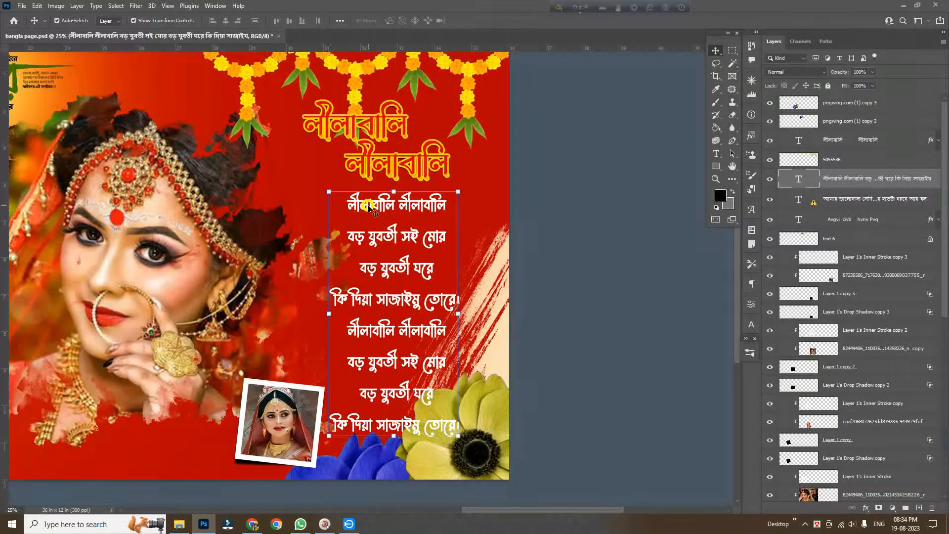
pyautogui.doubleClick(799, 179)
pyautogui.scroll(1, 661, 182)
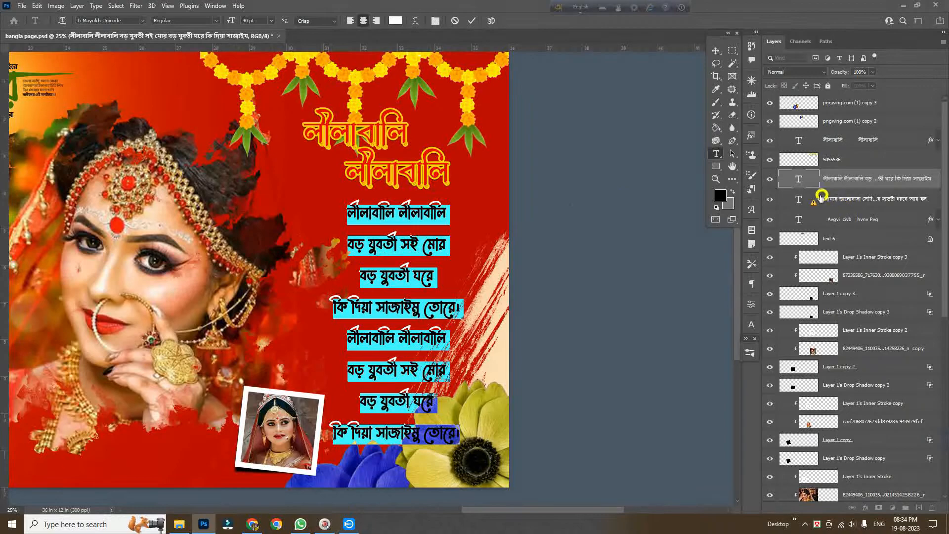
pyautogui.click(644, 109)
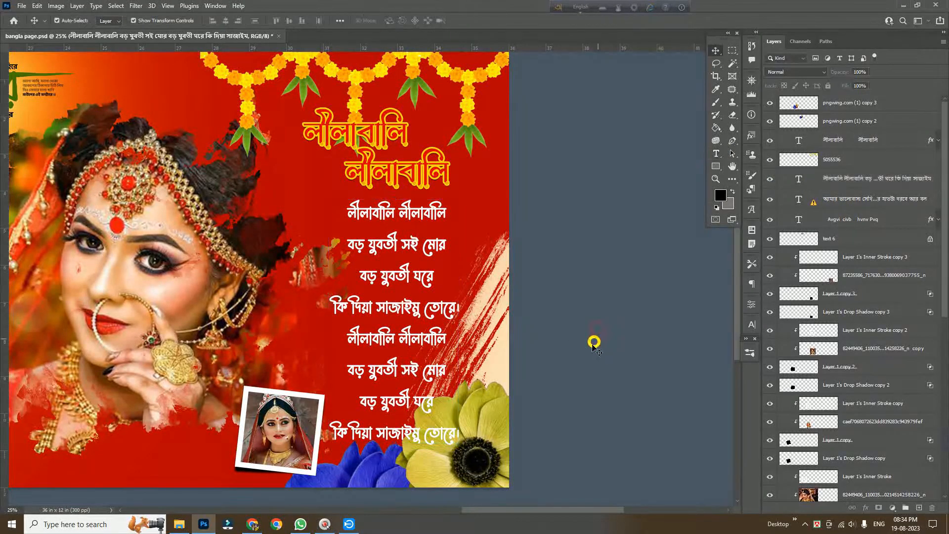
pyautogui.press('space')
pyautogui.moveTo(503, 355); pyautogui.dragTo(693, 325)
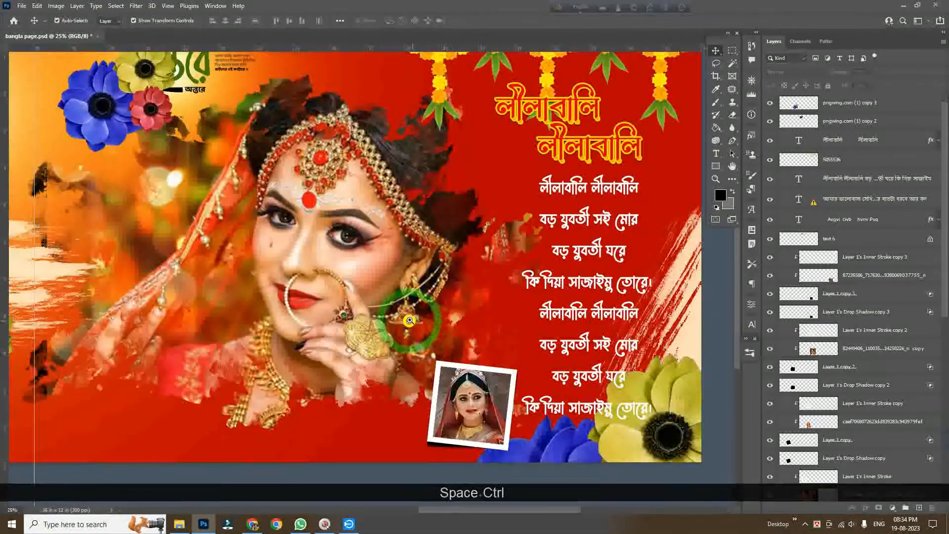
# Move the blue, yellow and red flower cluster down so it sits just below the green অন্তরে title, and deselect it
pyautogui.keyDown('ctrl'); pyautogui.keyDown('alt'); pyautogui.click(408, 315); pyautogui.keyUp('alt'); pyautogui.keyUp('ctrl')
pyautogui.moveTo(321, 303); pyautogui.dragTo(407, 302)
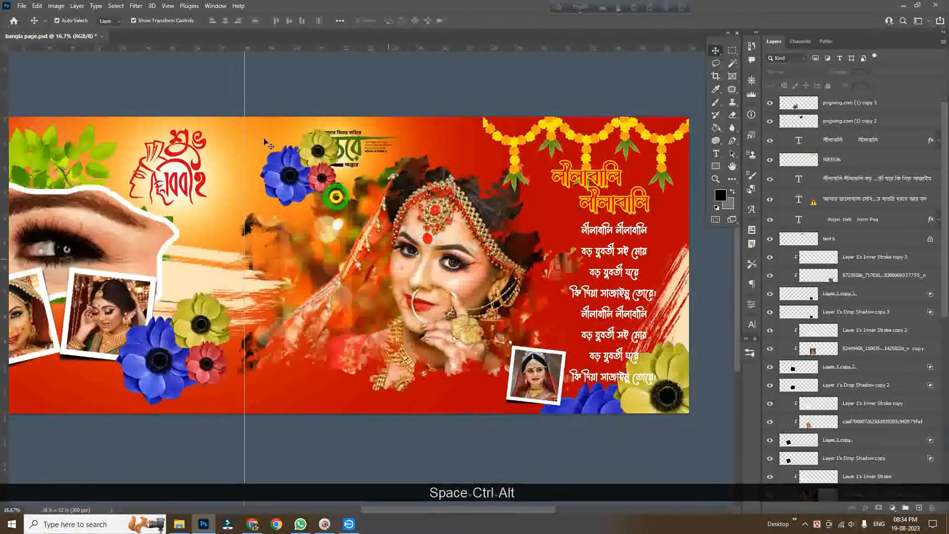
pyautogui.click(296, 167)
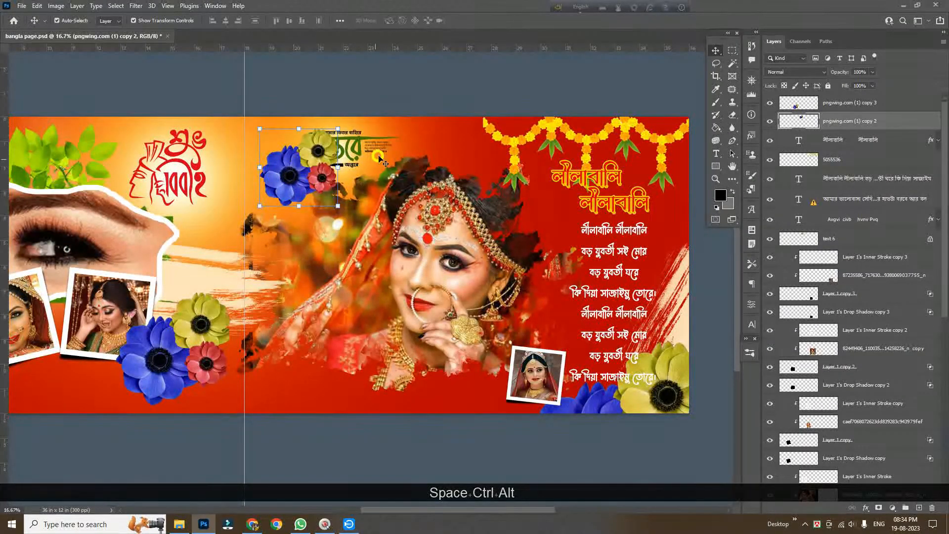
pyautogui.moveTo(277, 183); pyautogui.dragTo(275, 219)
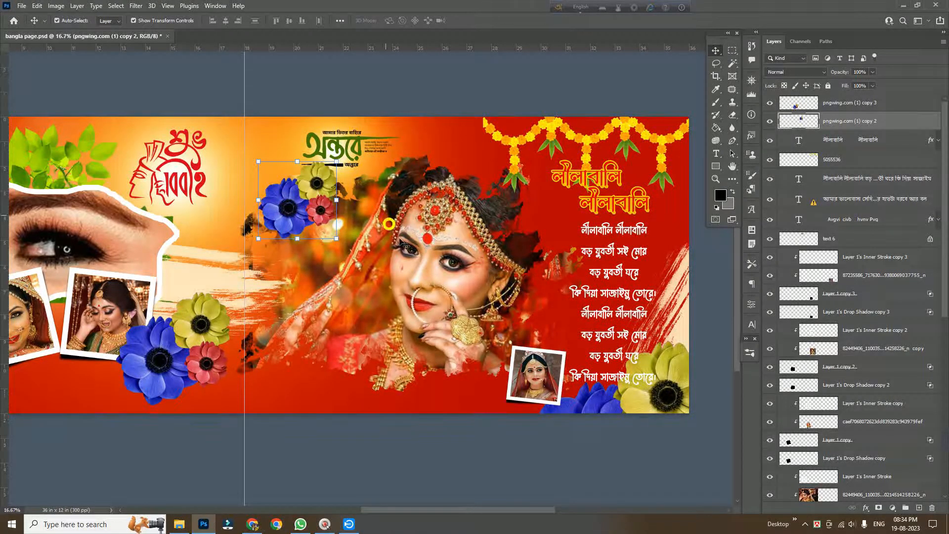
pyautogui.click(395, 92)
# Bring the whole album spread into view and review the overall layout of both pages
pyautogui.moveTo(394, 241); pyautogui.dragTo(497, 218)
pyautogui.keyDown('ctrl'); pyautogui.keyDown('alt'); pyautogui.click(498, 223); pyautogui.keyUp('alt'); pyautogui.keyUp('ctrl')
pyautogui.moveTo(495, 251); pyautogui.dragTo(470, 245)
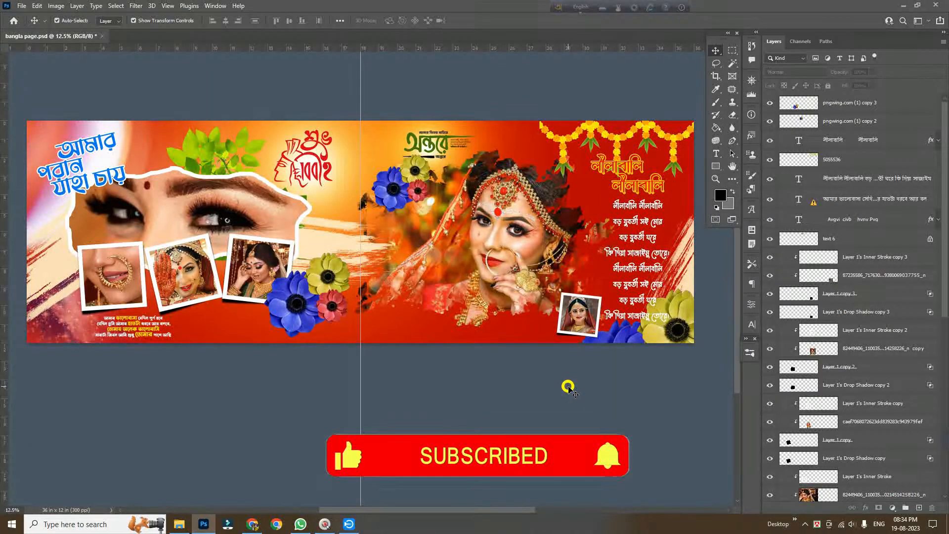
pyautogui.scroll(1, 567, 387)
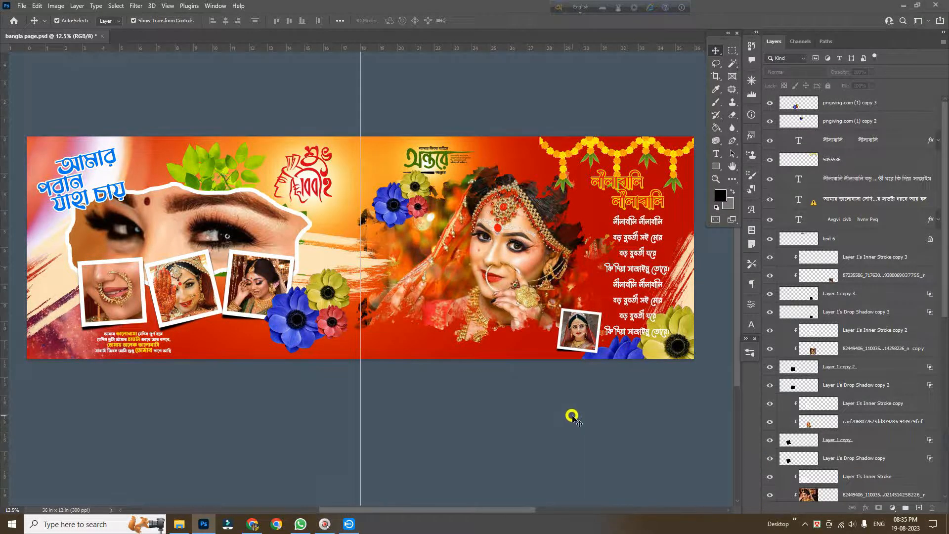
pyautogui.scroll(1, 574, 420)
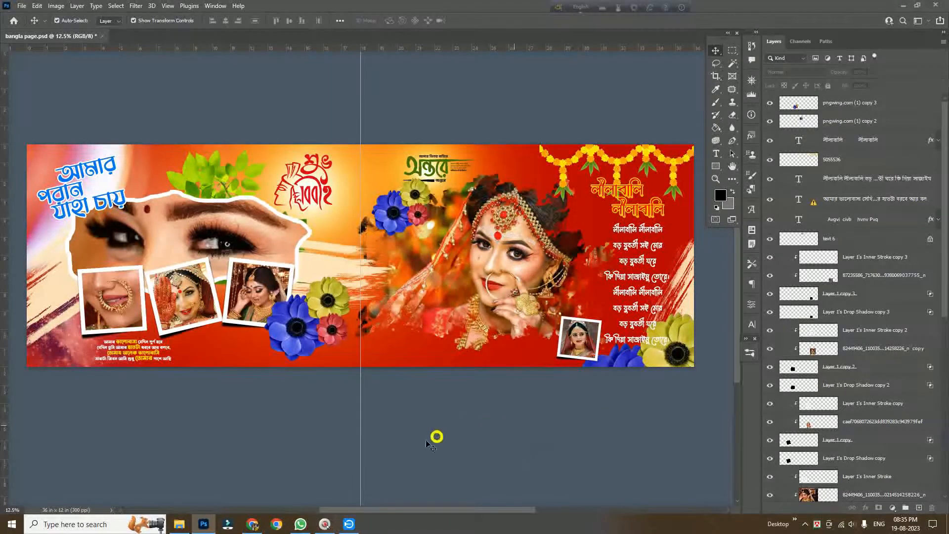